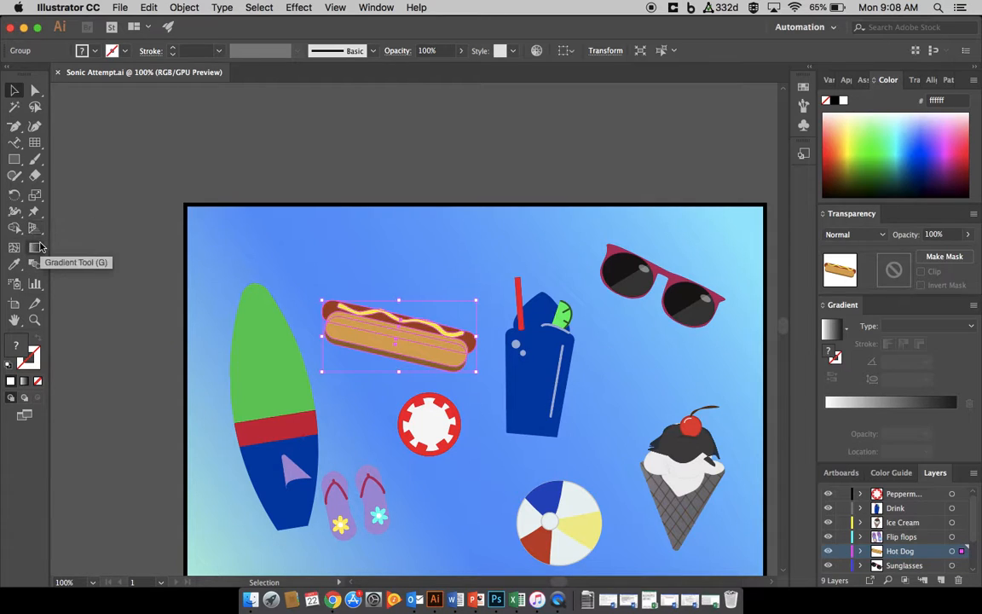
Select the blue drink and place four Puppet Warp pins across the body of its glass.
left_click(568, 332)
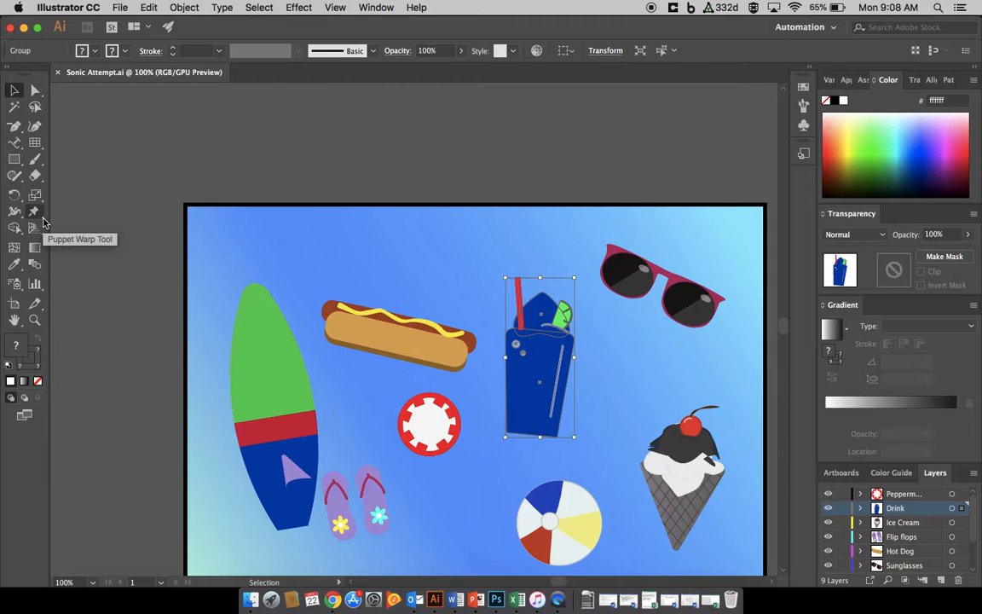
left_click_drag(43, 222, 93, 232)
left_click_drag(36, 213, 68, 204)
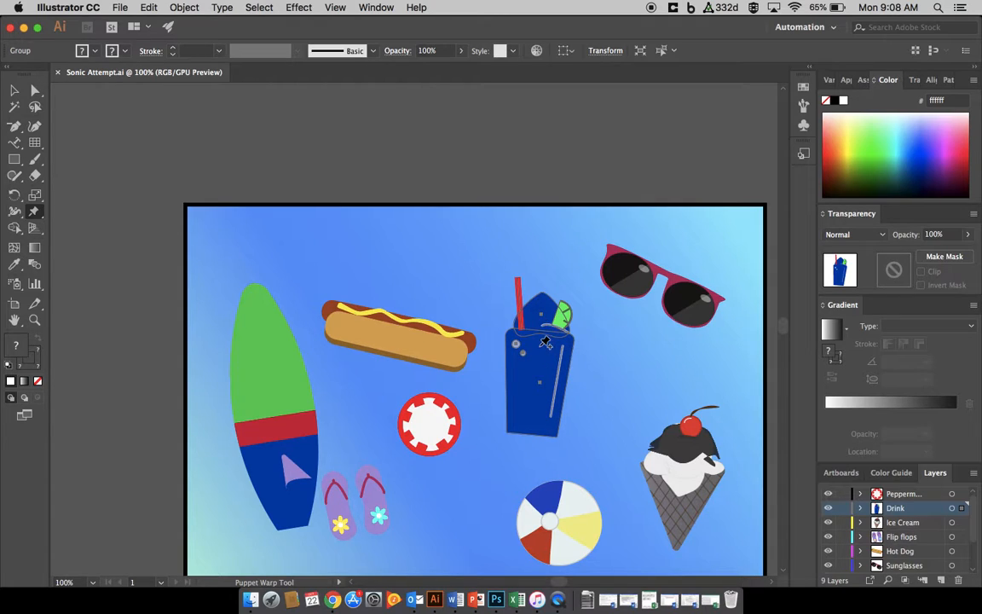
left_click(538, 356)
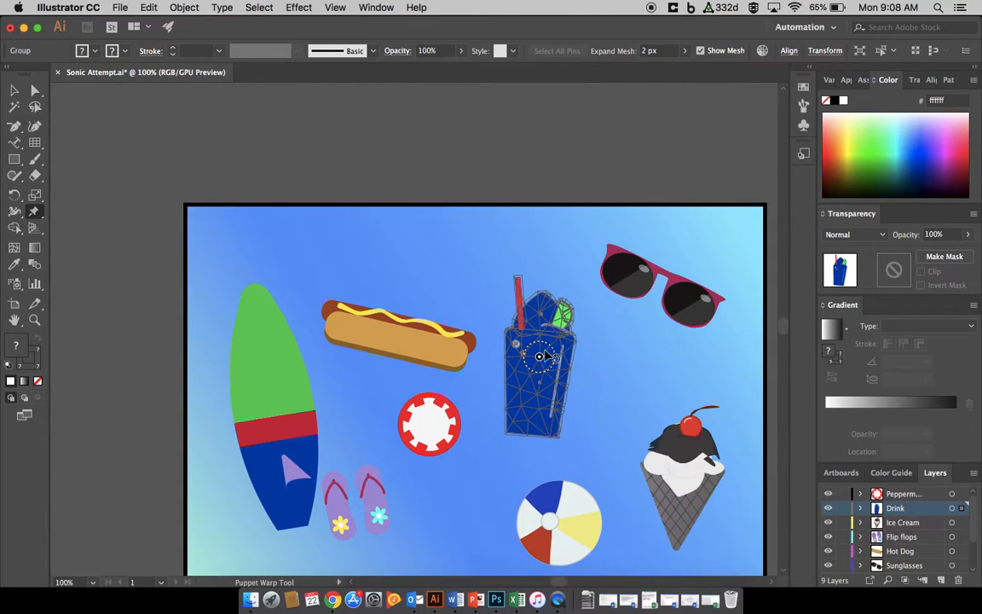
left_click(521, 405)
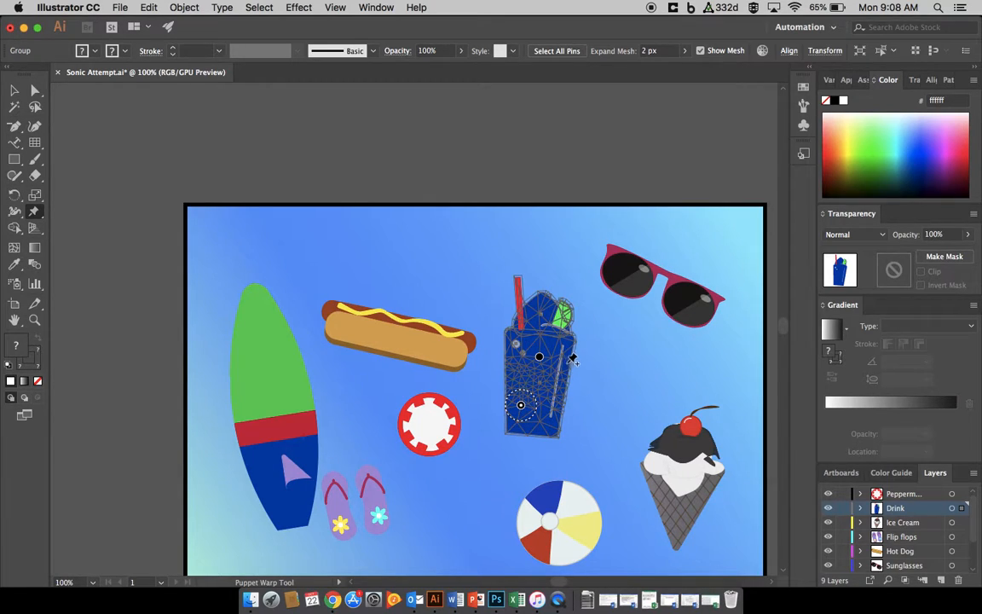
left_click(571, 365)
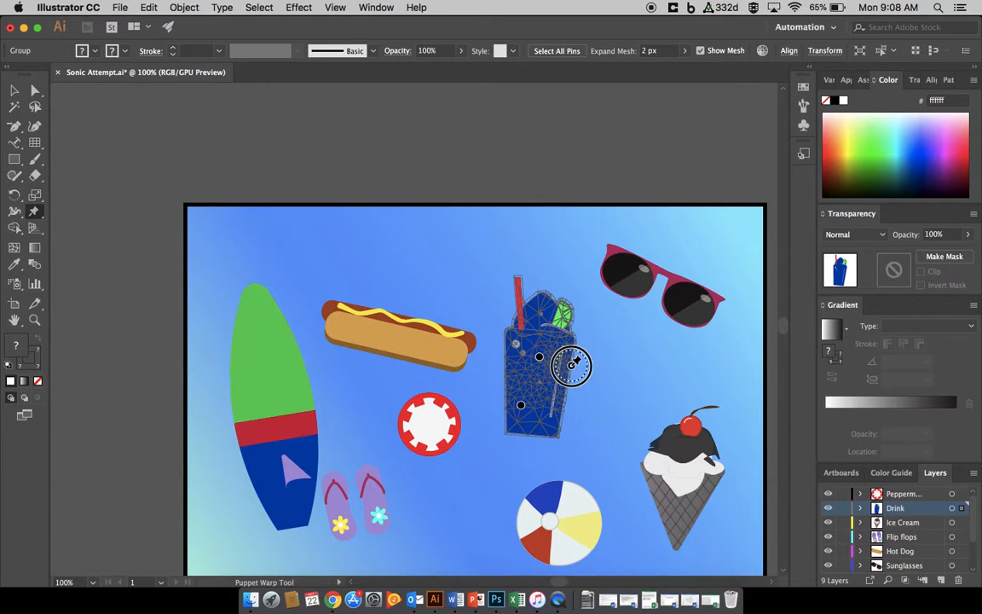
left_click(505, 358)
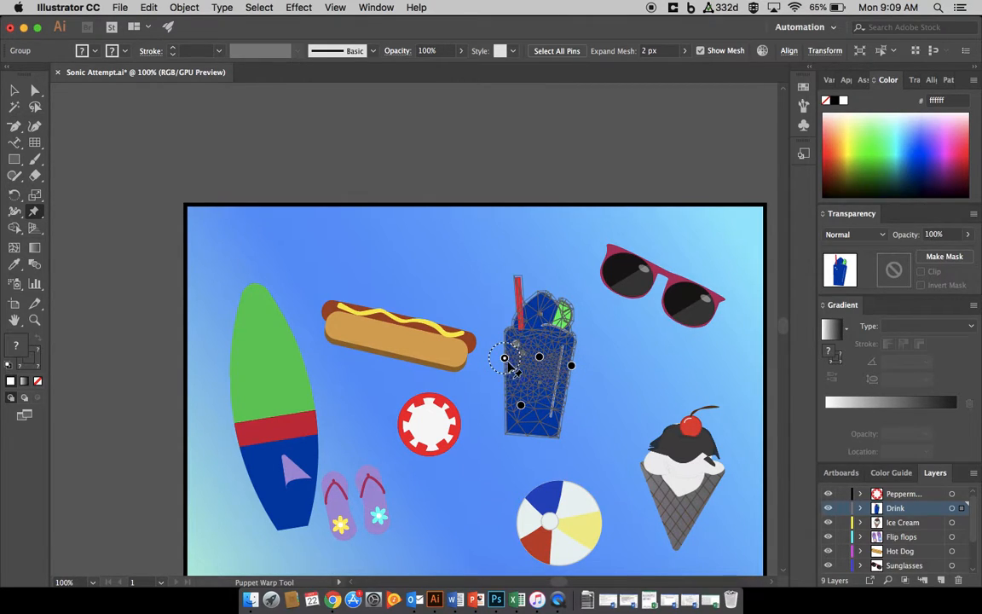
Distort the drink by pulling each of its four Puppet Warp pins away from its original position.
left_click_drag(505, 359, 460, 299)
left_click_drag(539, 357, 590, 415)
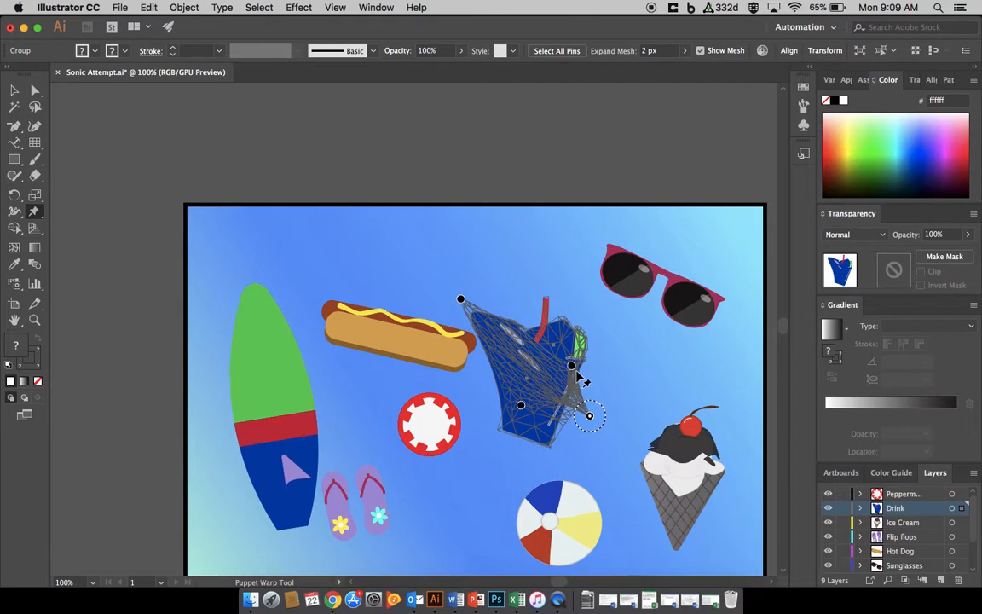
left_click_drag(573, 358, 596, 317)
left_click_drag(521, 404, 486, 437)
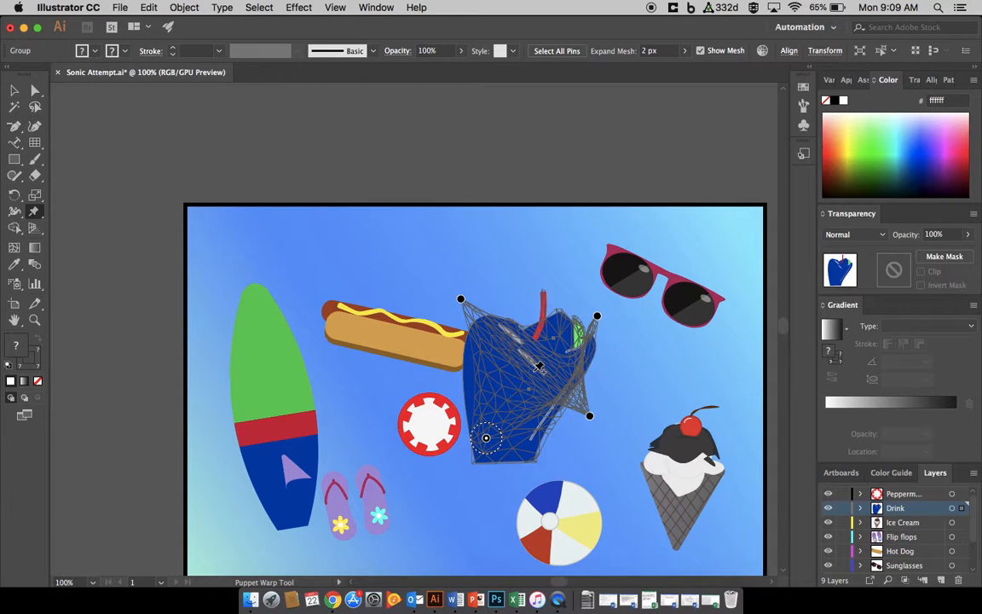
Undo the drink's distortion and all of its Puppet Warp pins.
key("v")
key("super+z")
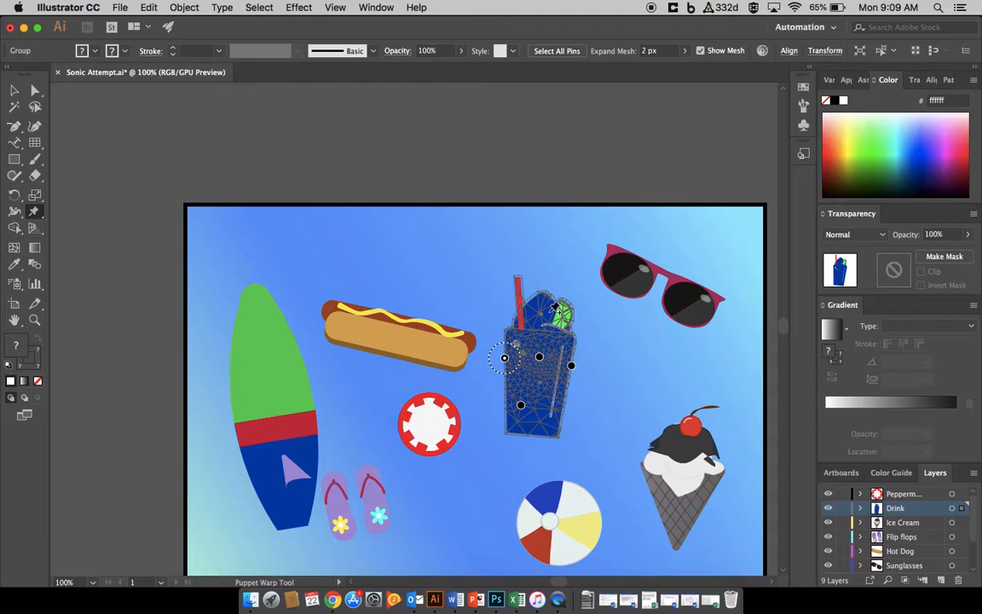
left_click(611, 246)
key("super+z")
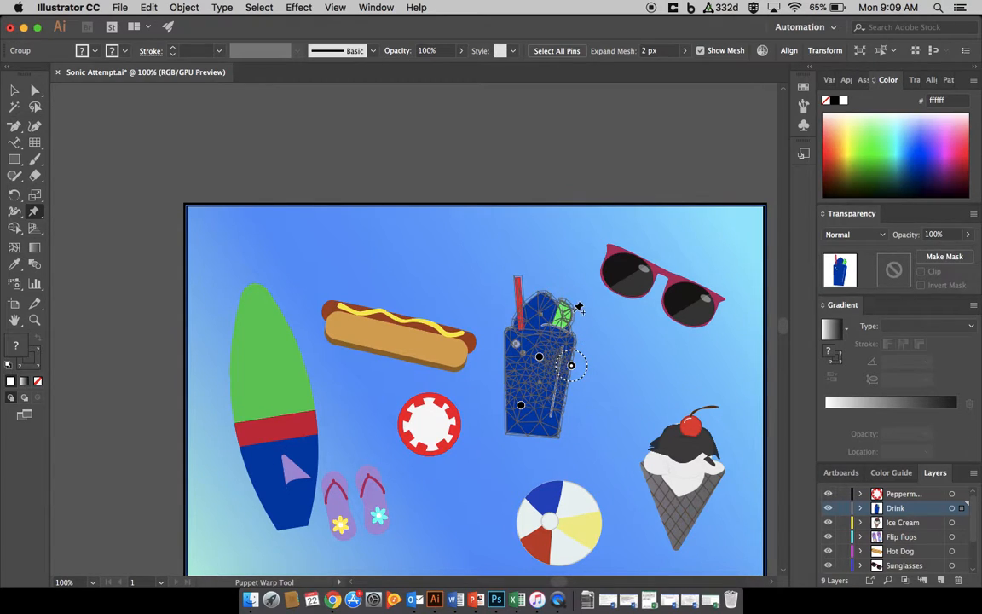
key("super+z")
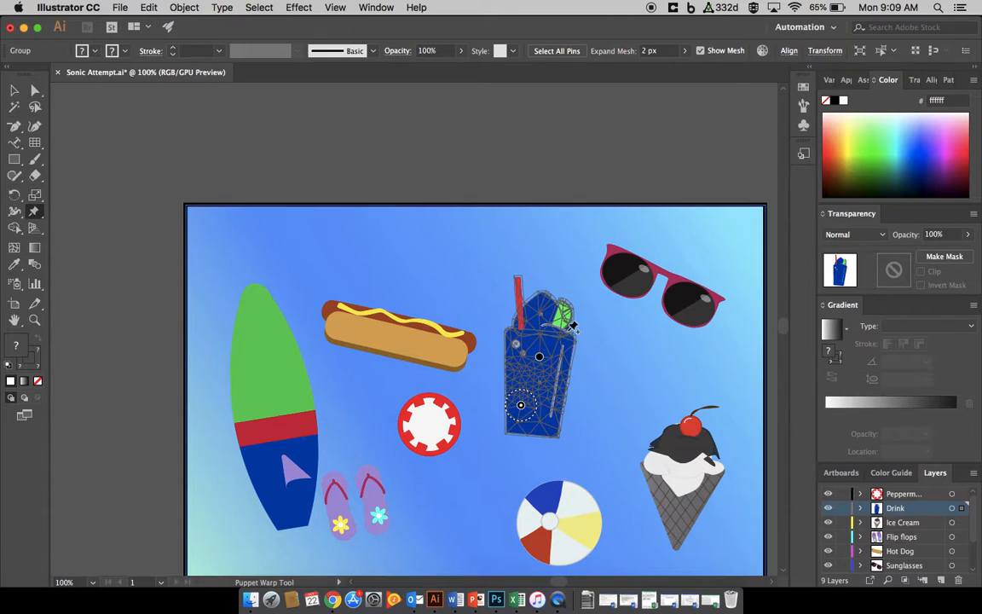
key("v")
key("super+z")
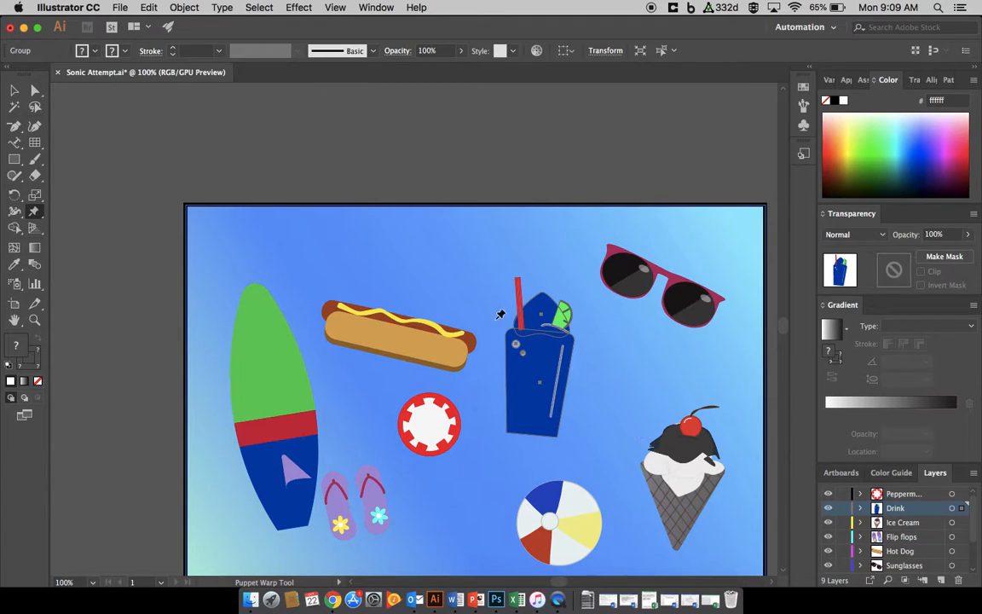
Draw two arcs above the hot dog with the Arc tool, both starting from the same point.
left_click(41, 148)
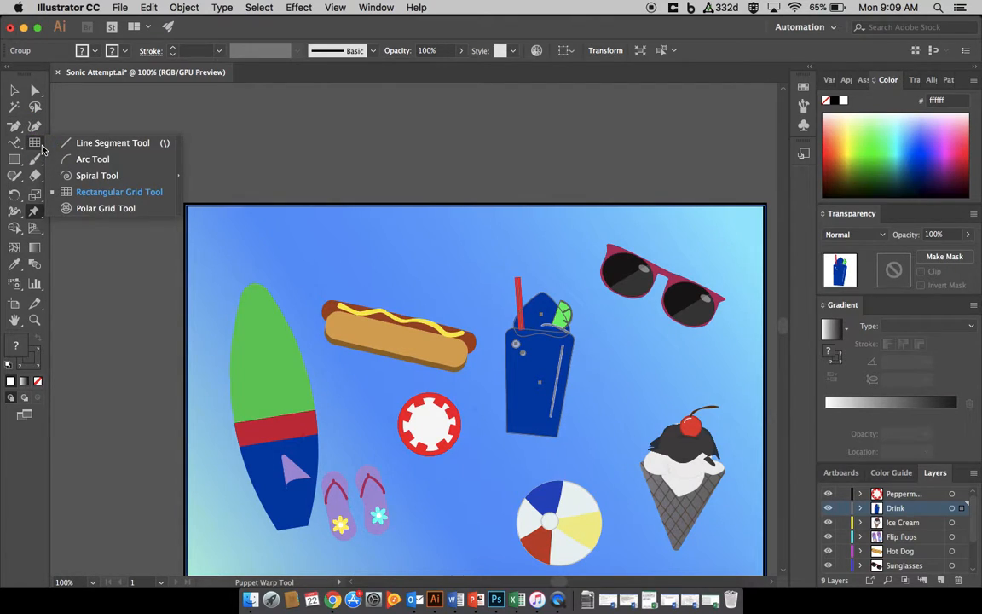
left_click(101, 142)
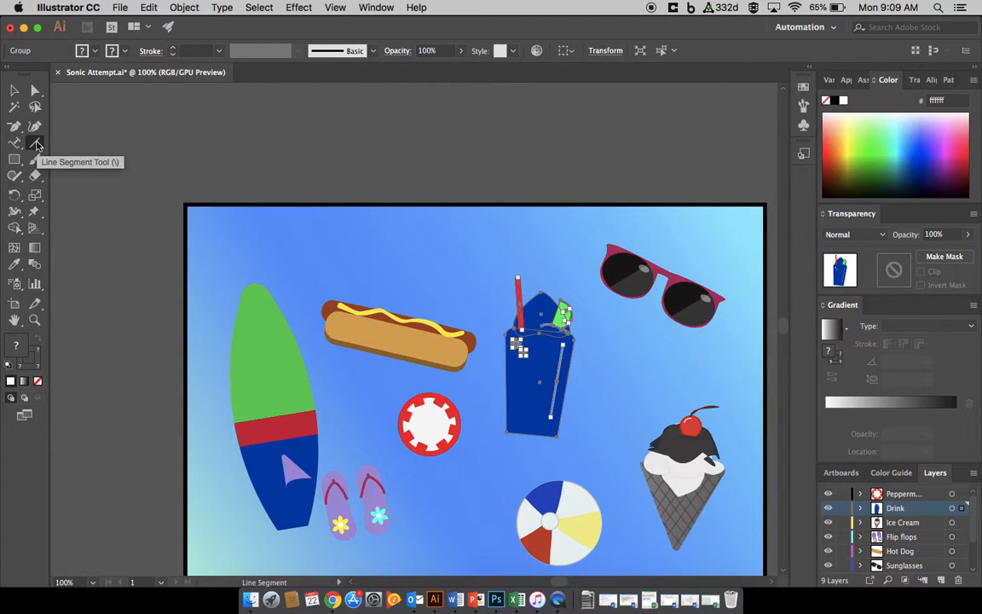
left_click(37, 145)
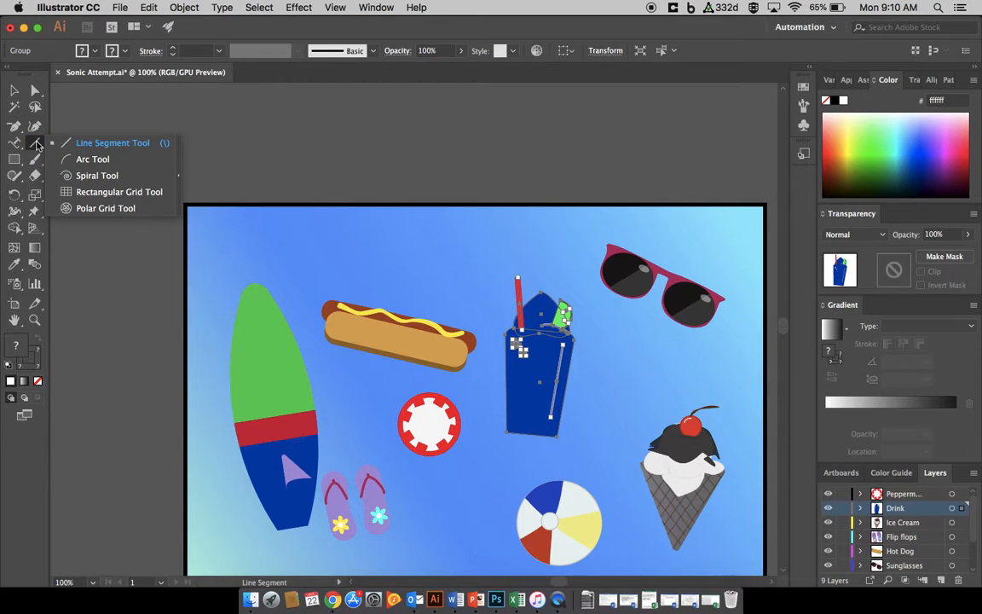
left_click(101, 161)
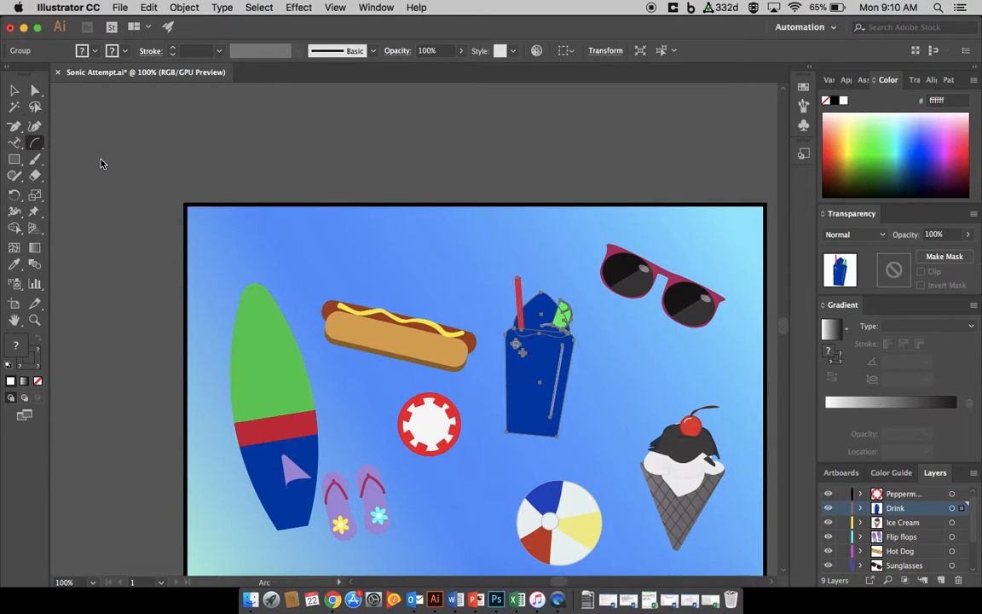
mouse_move(337, 273)
left_mouse_down()
mouse_move(405, 242)
mouse_move(445, 247)
left_mouse_up()
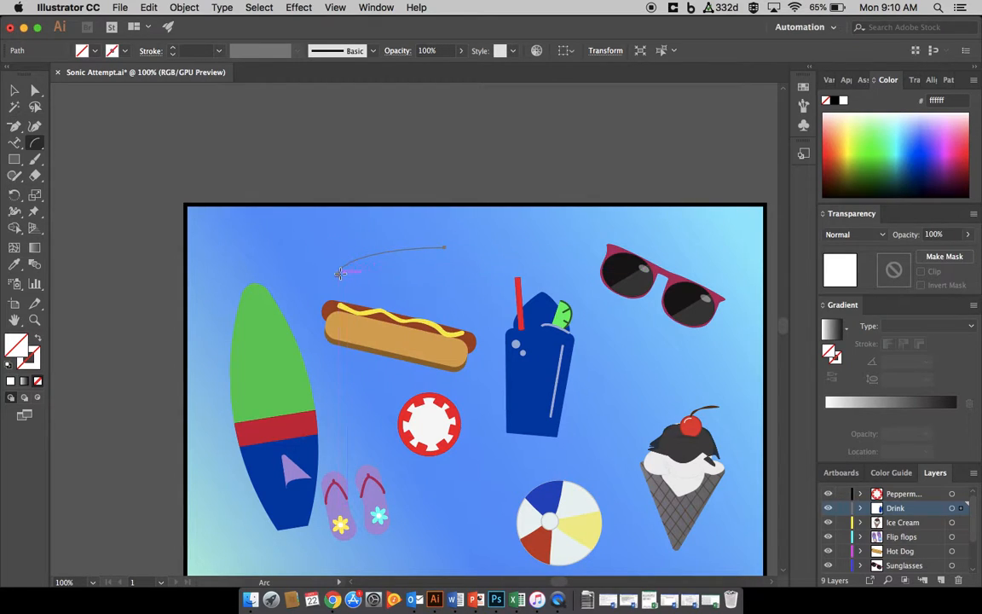
mouse_move(336, 273)
left_mouse_down()
mouse_move(325, 251)
mouse_move(273, 227)
left_mouse_up()
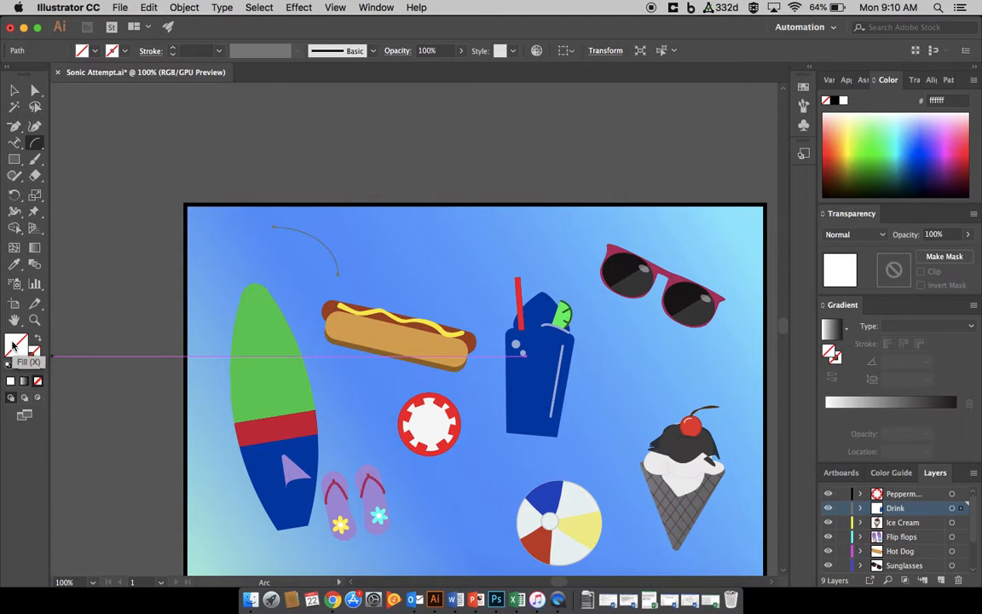
Give the selected arc a dark red stroke, colour 961111.
double_click(28, 358)
key("Escape")
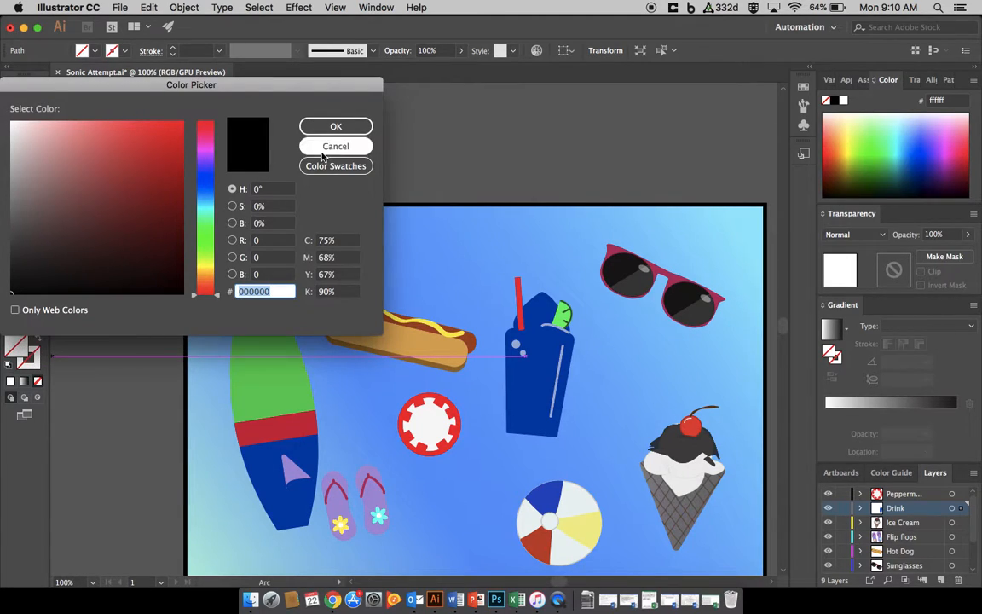
double_click(38, 358)
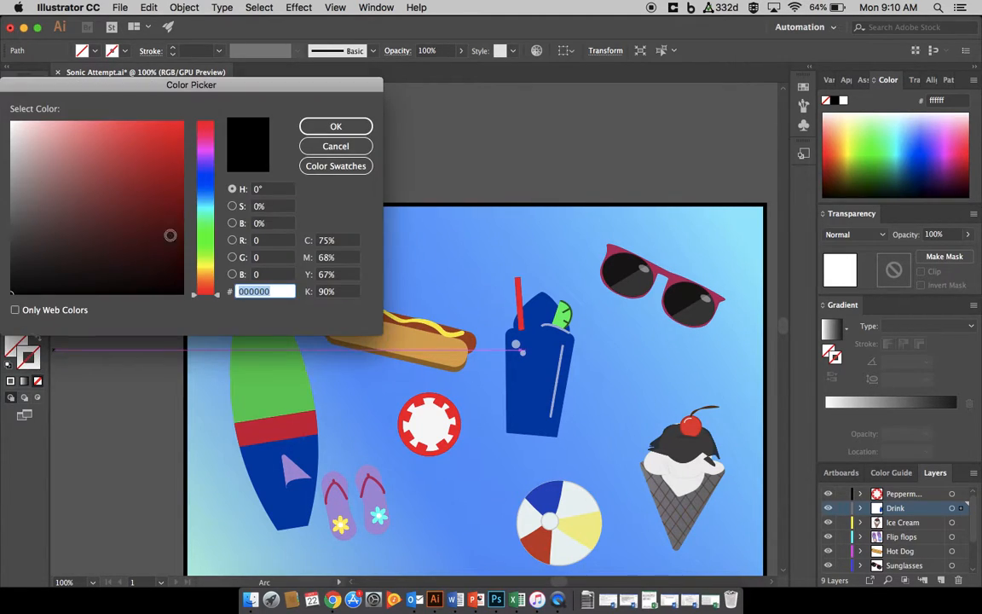
left_click(164, 191)
left_click(316, 126)
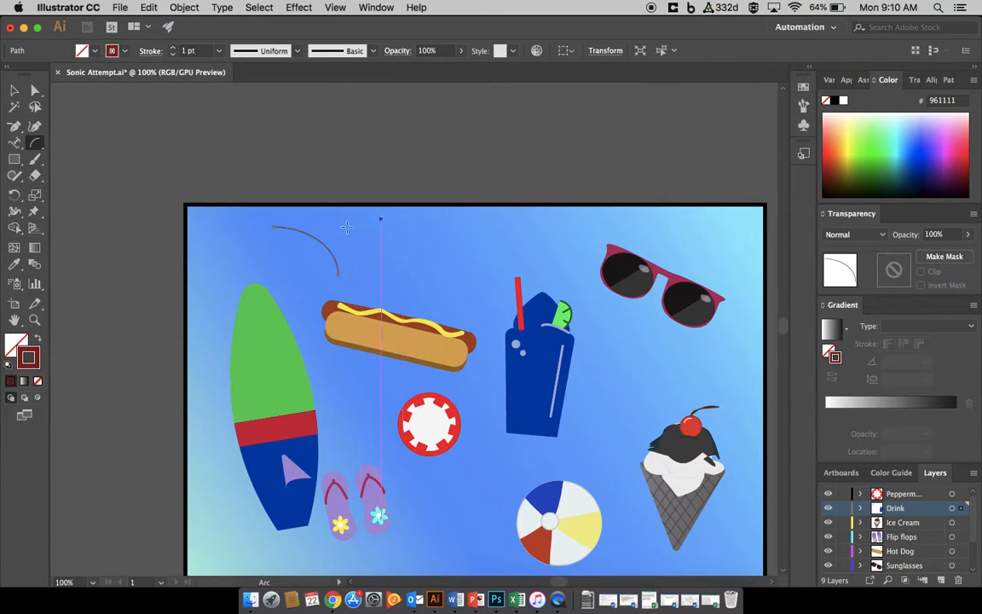
Draw three more arcs fanning out from the upper end of the dark red arc.
left_click_drag(274, 227, 312, 295)
left_click_drag(274, 226, 207, 250)
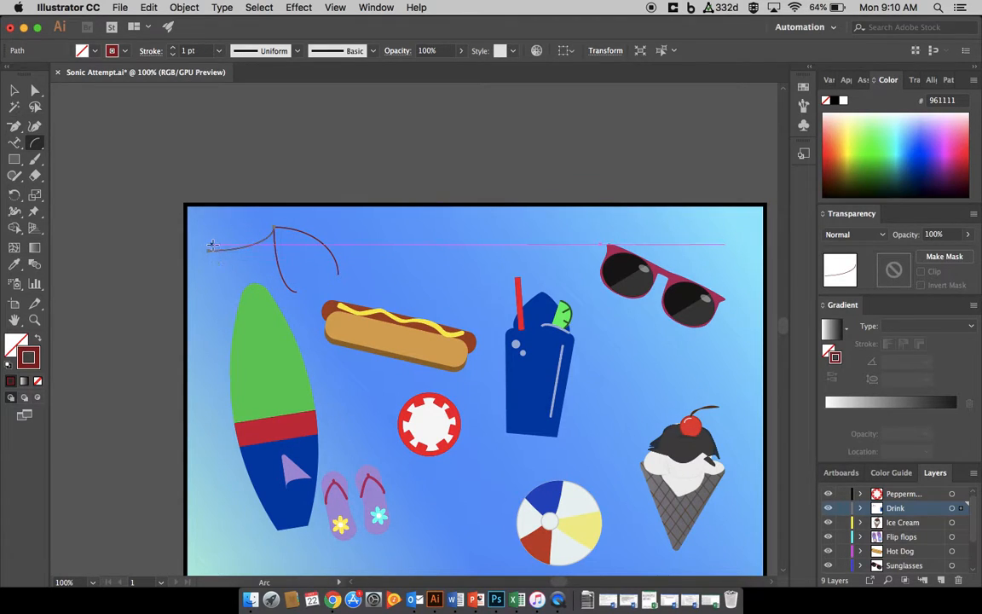
left_click_drag(273, 227, 307, 274)
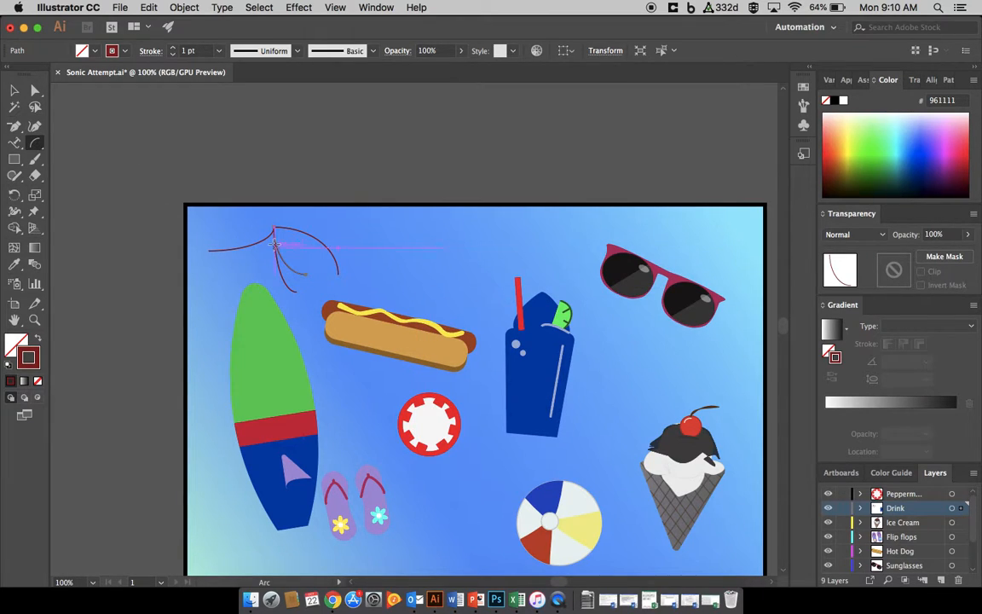
Draw a large spiral around the hot dog with the Spiral tool.
left_click(41, 146)
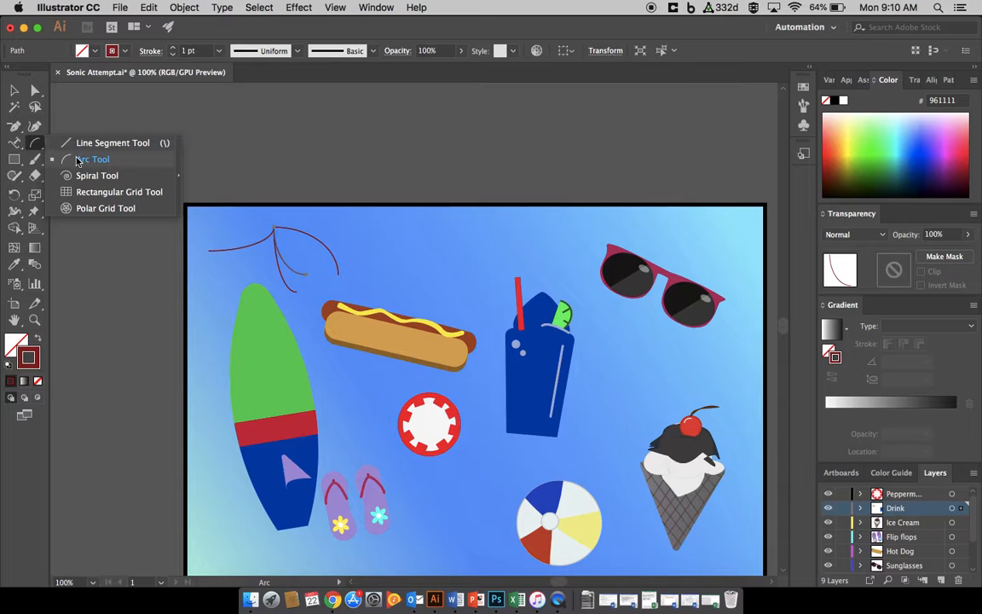
left_click(88, 175)
left_click_drag(377, 286, 488, 240)
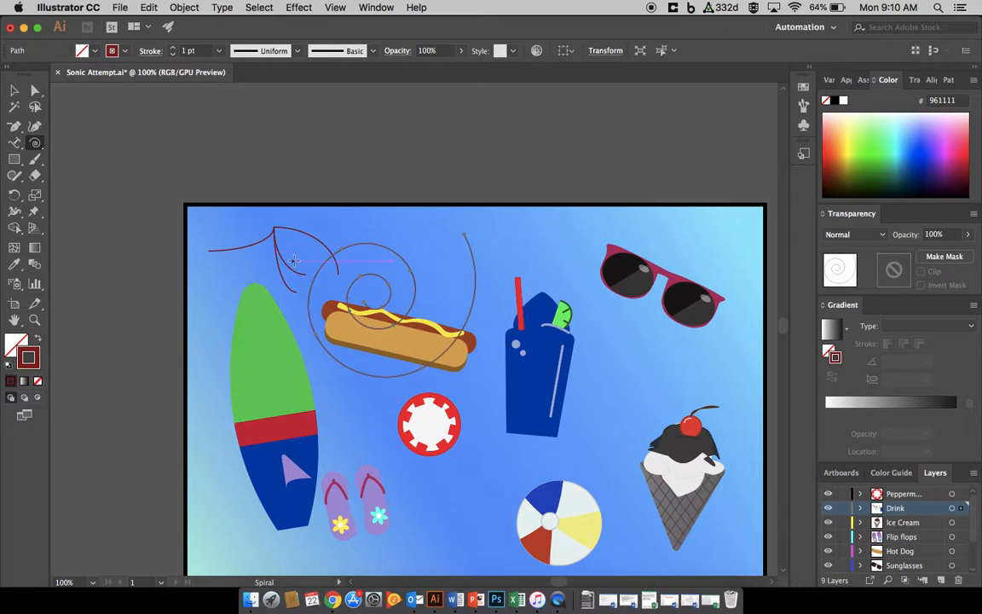
Draw a rectangular grid across the surfboard and hot dog, and undo it.
left_click(35, 143)
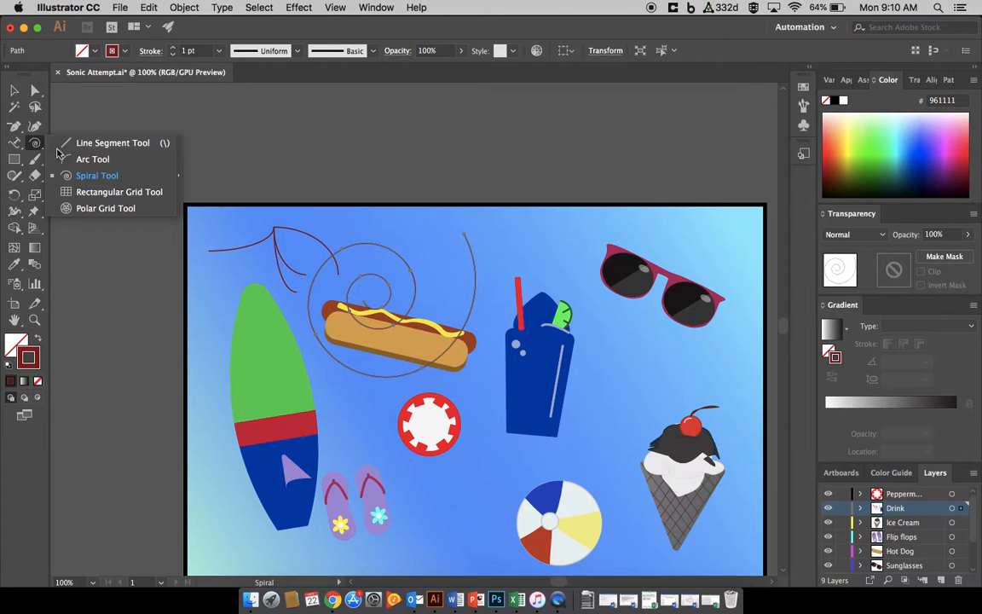
left_click(91, 192)
left_click_drag(204, 227, 427, 381)
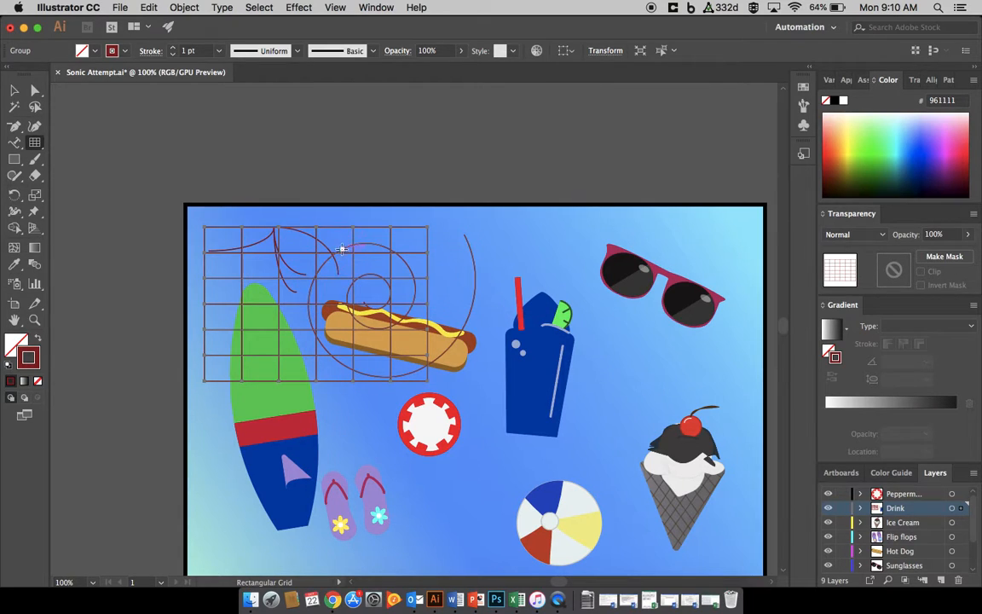
key("super+z")
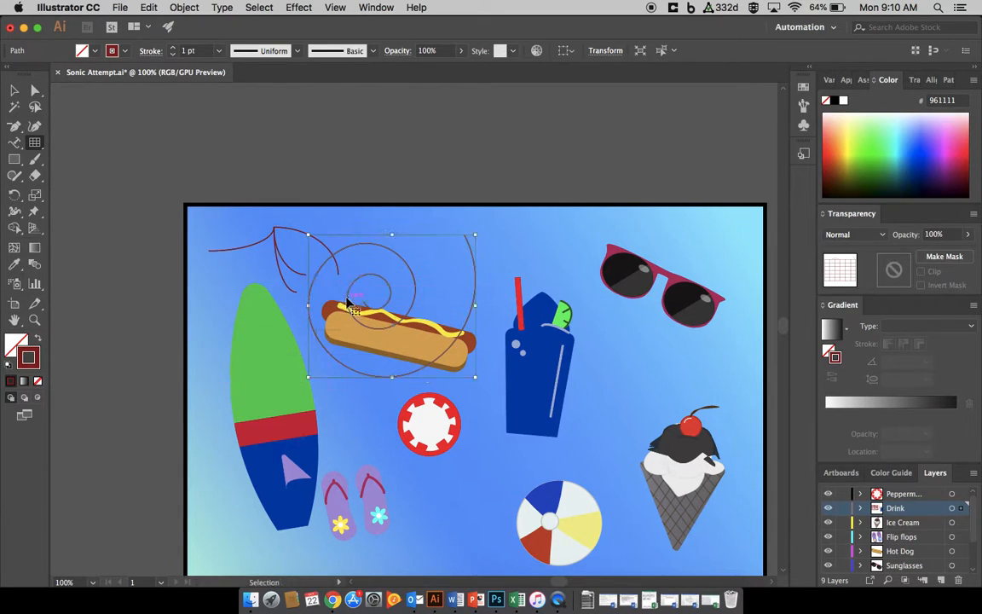
Draw a polar grid over the surfboard and hot dog, and undo it.
left_click(34, 143)
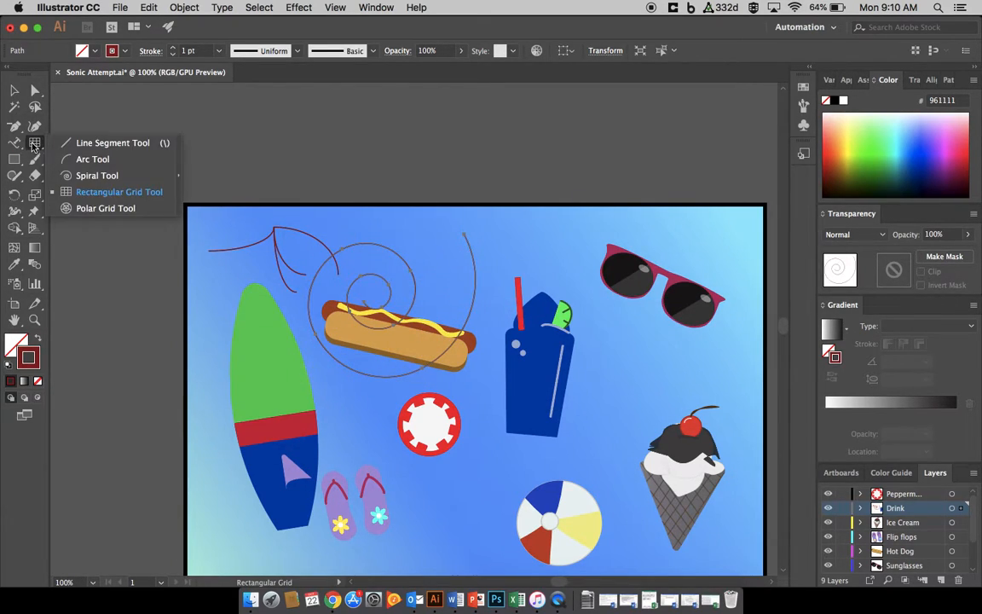
left_click(98, 207)
left_click_drag(230, 233, 413, 386)
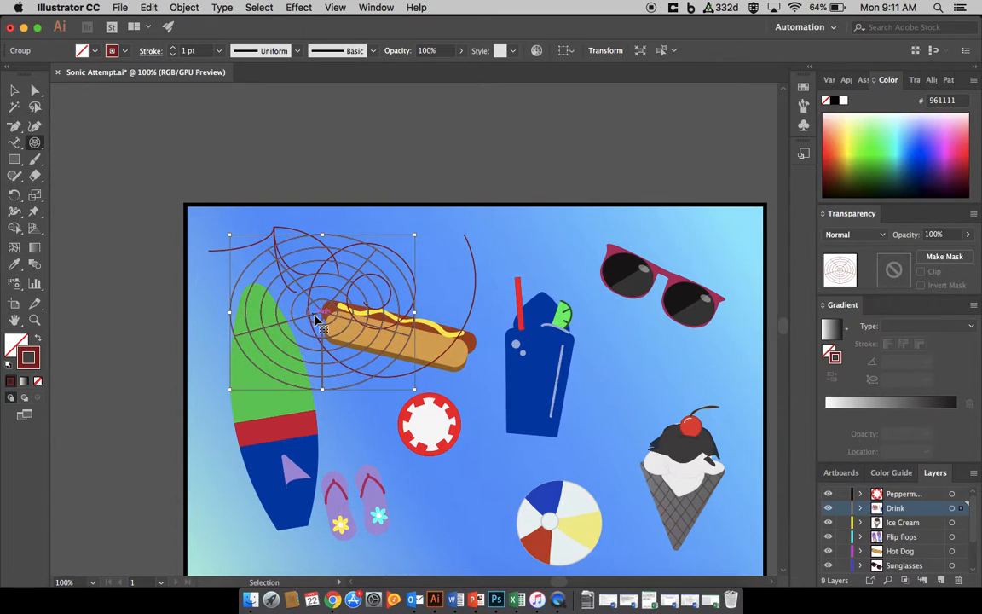
key("super+z")
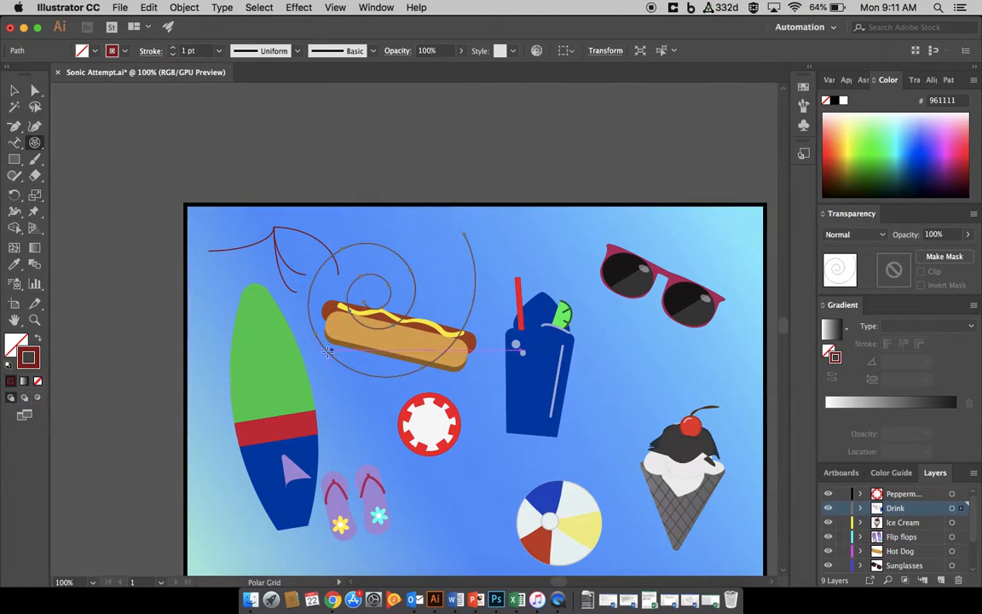
Create an area text block filled with placeholder text above the hot dog and drink.
left_click(17, 146)
left_click(40, 145)
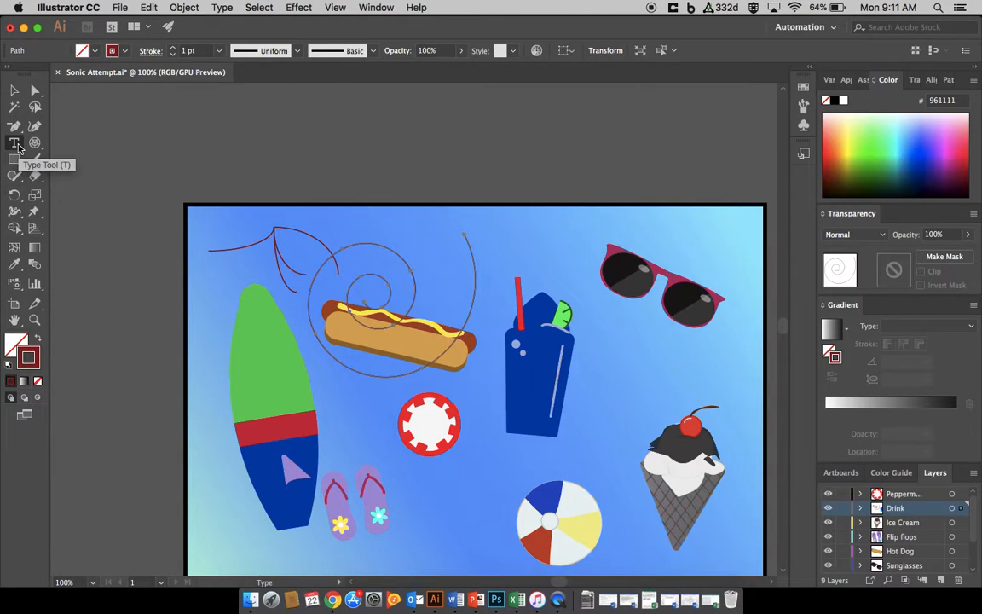
left_click_drag(350, 216, 548, 282)
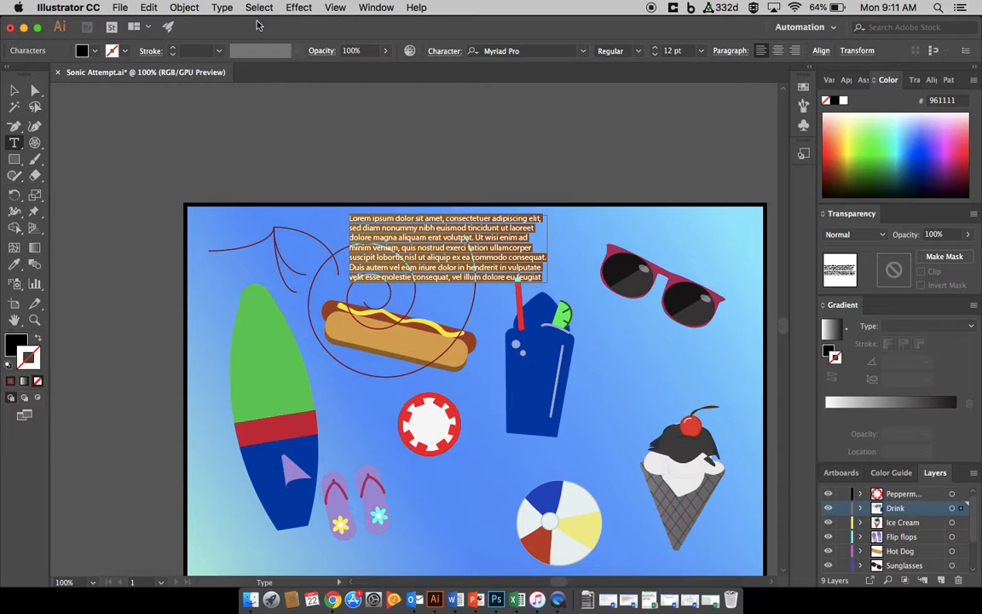
Format the placeholder text block above the hot dog in Arial Black Regular at 21 pt.
left_click(14, 144)
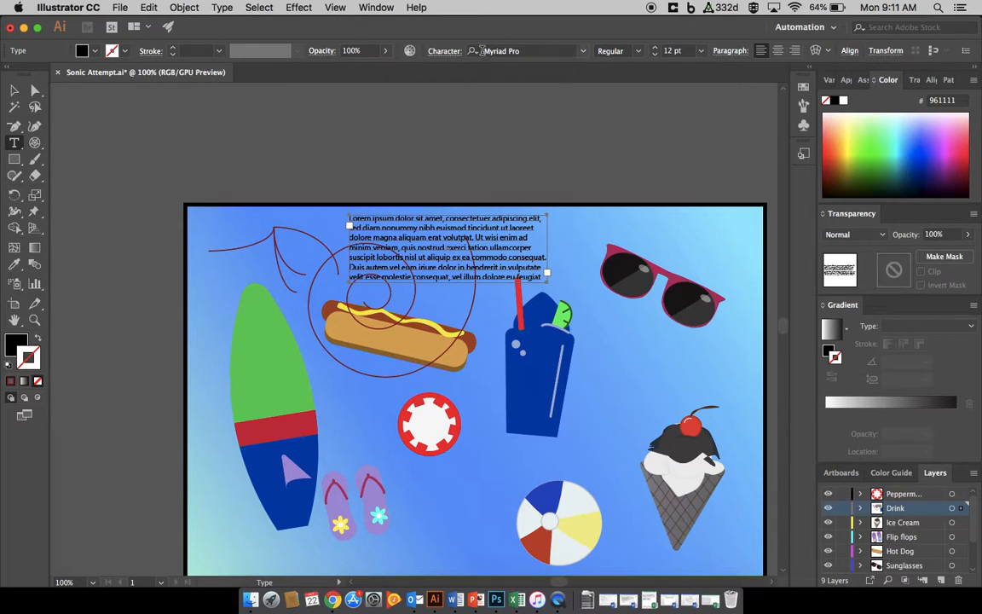
left_click(584, 51)
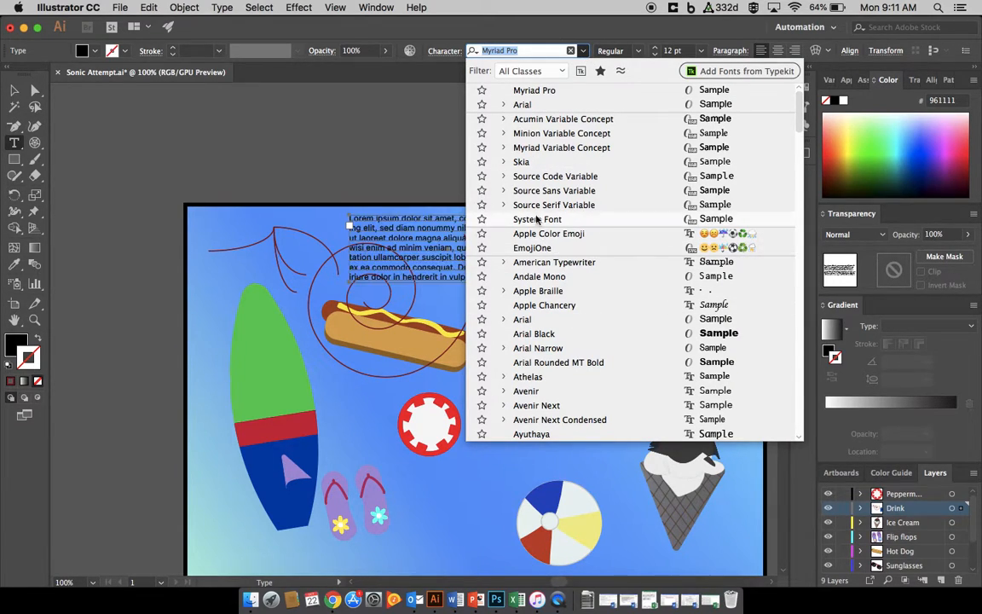
left_click(537, 333)
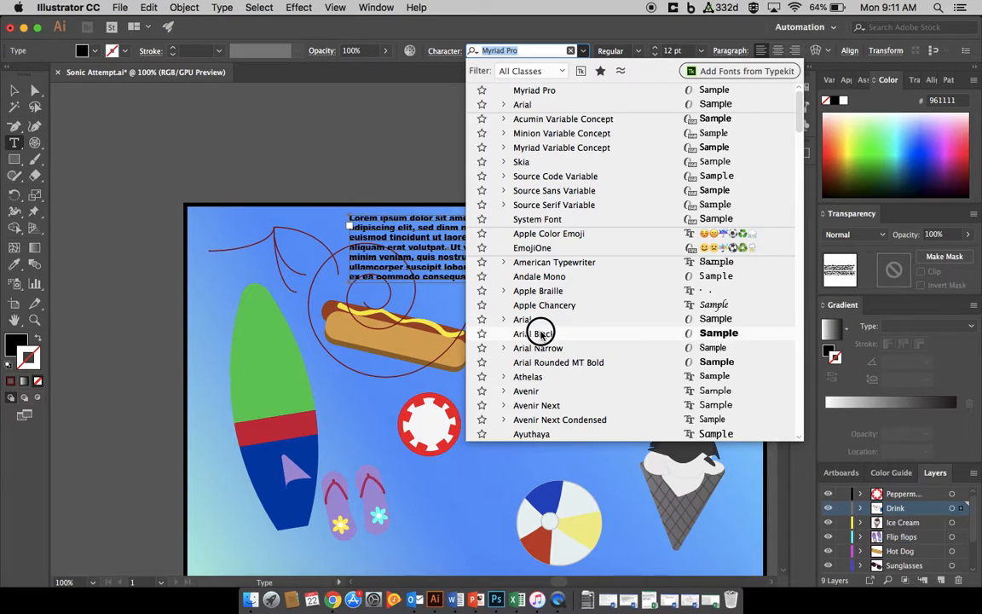
left_click(638, 53)
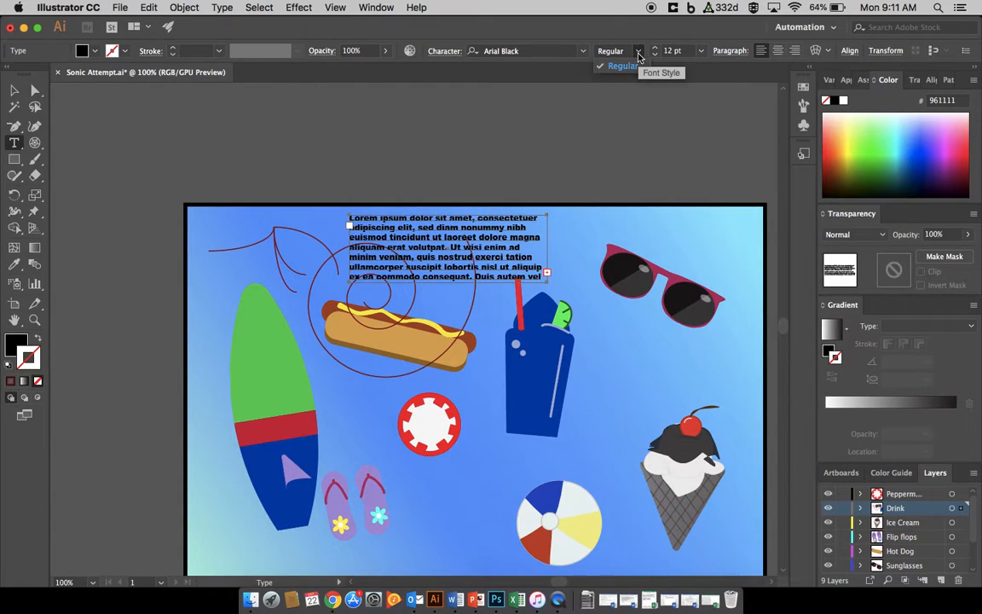
left_click(621, 66)
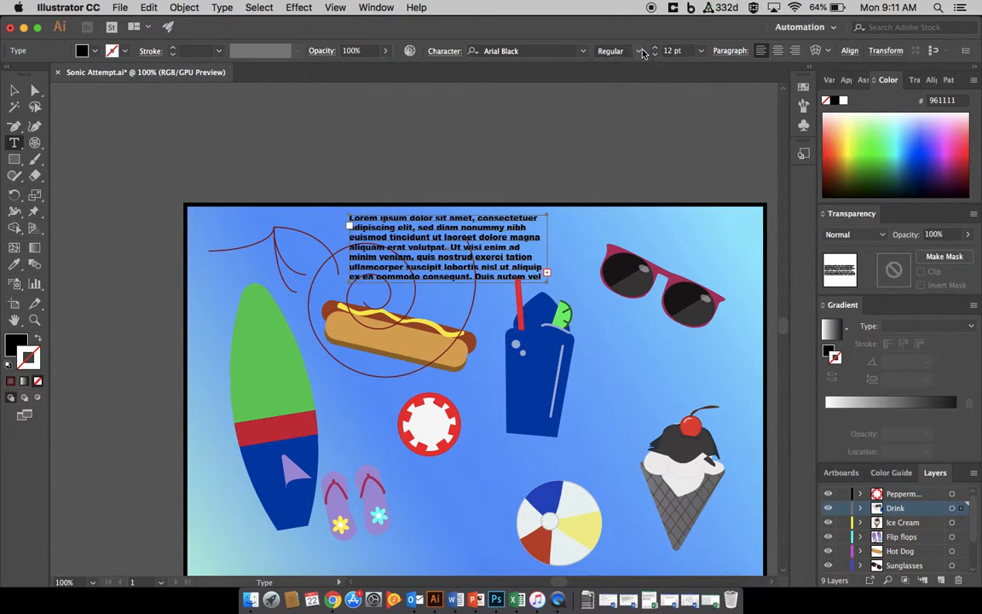
left_click(700, 50)
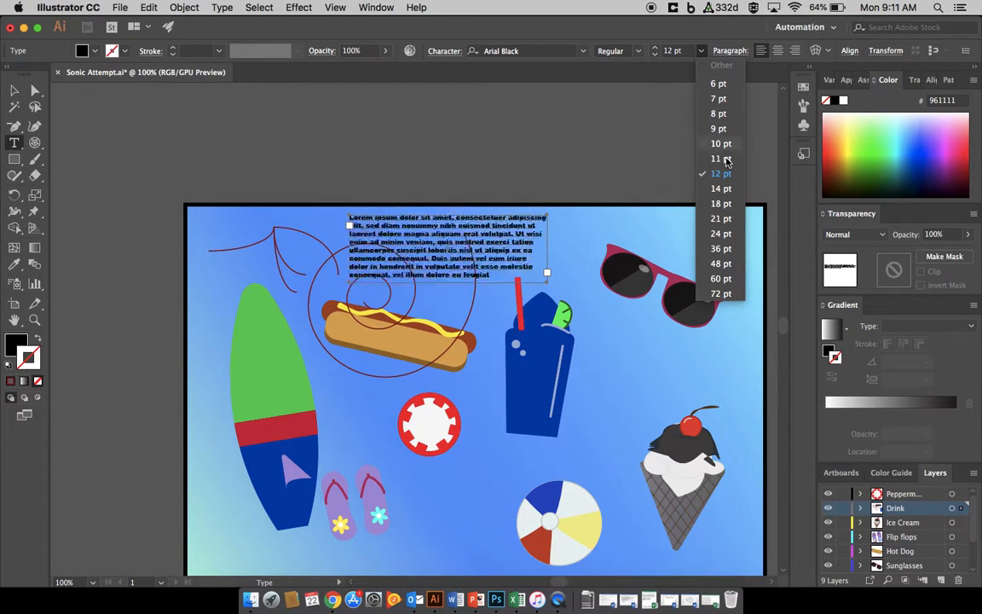
left_click(722, 220)
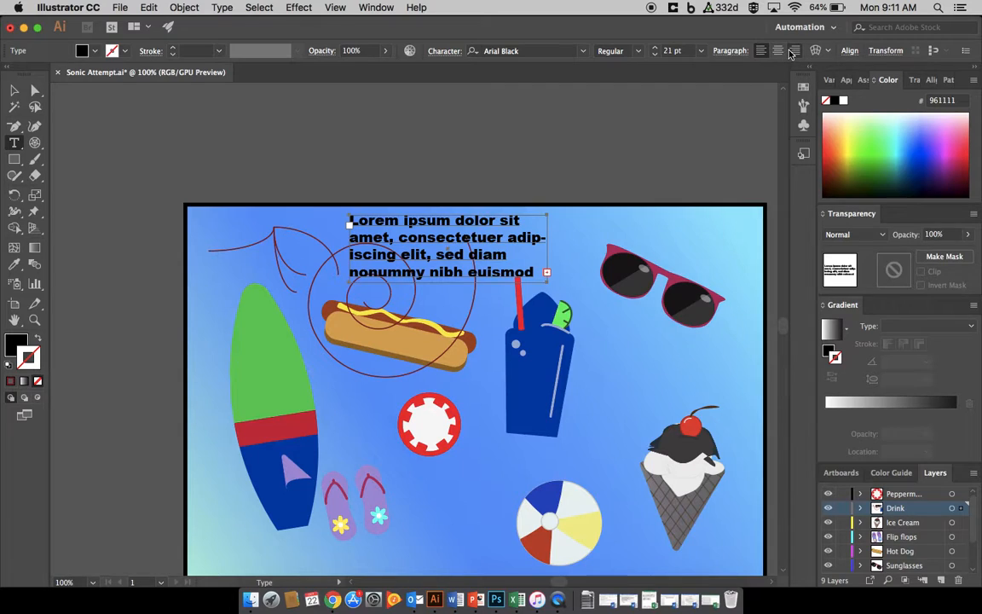
left_click(820, 53)
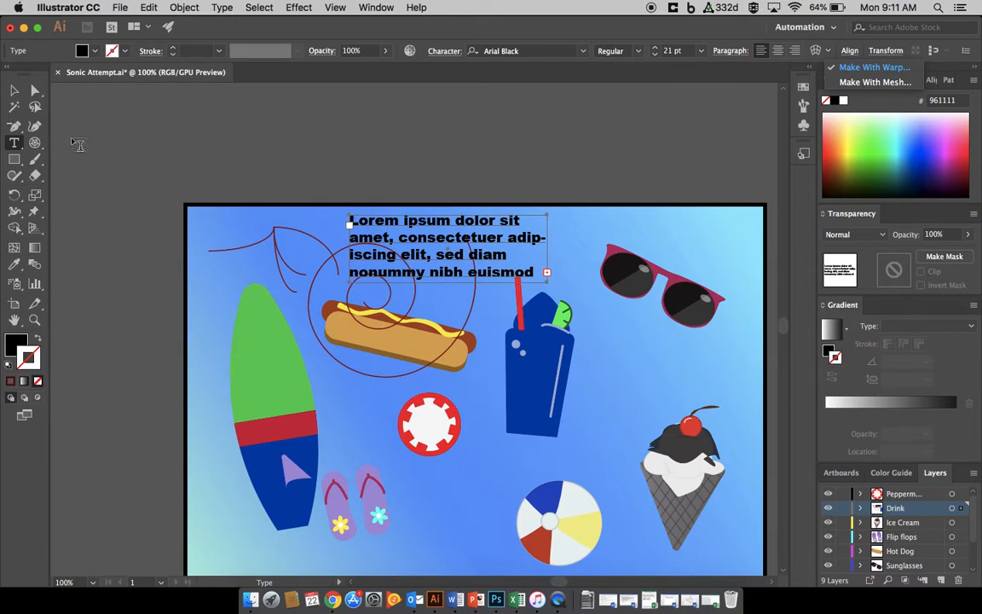
Delete the placeholder text block above the hot dog and drink.
left_click(12, 89)
left_click(439, 220)
key("BackSpace")
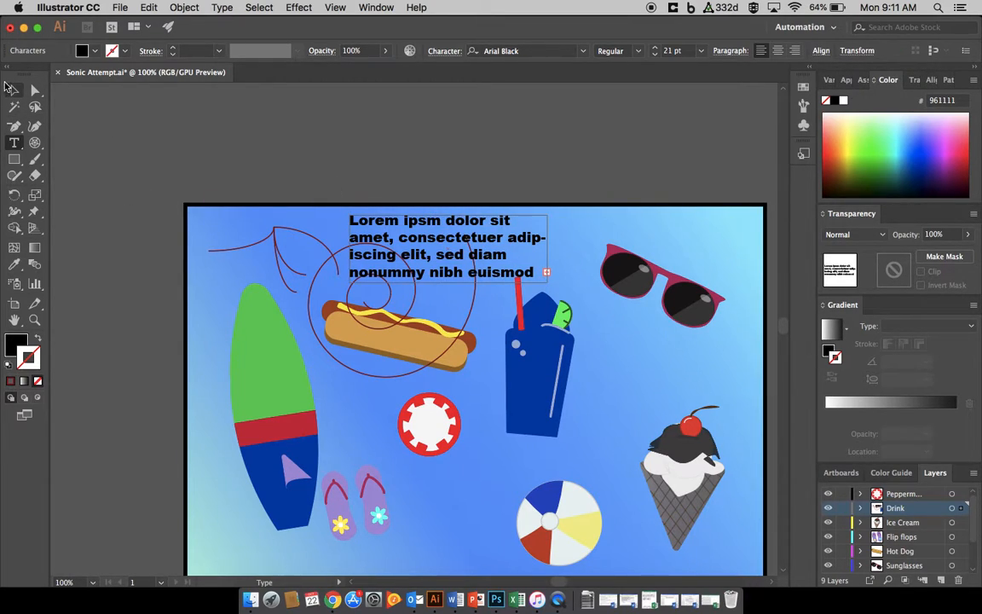
type("v")
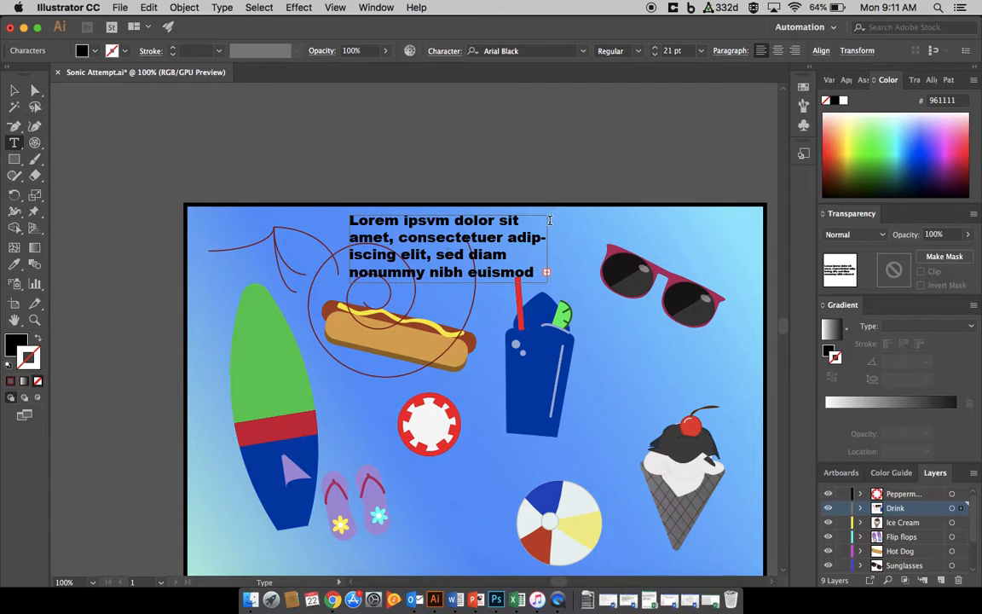
type("vv")
left_click(577, 256, "super")
key("v")
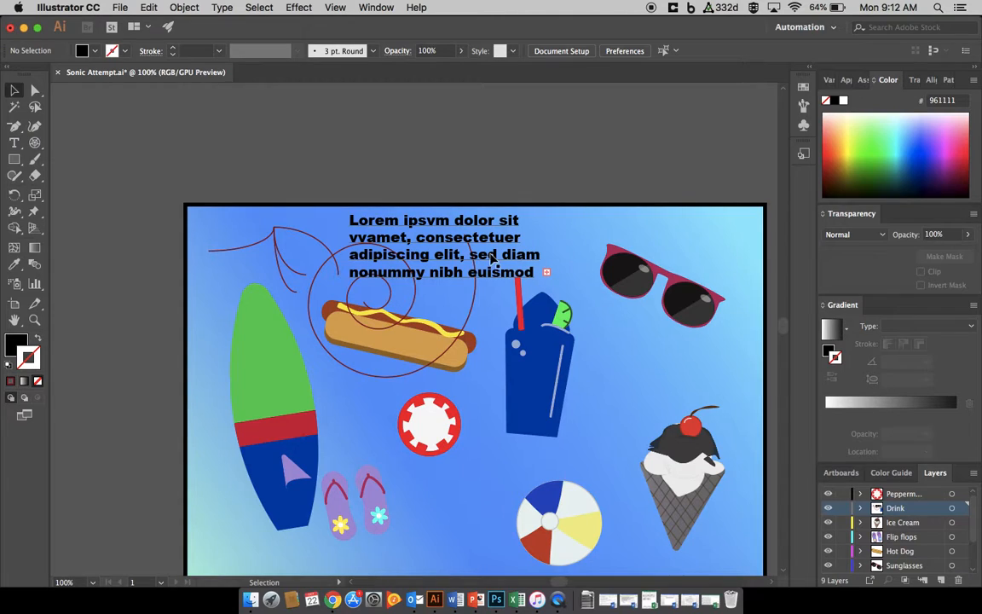
left_click(399, 224)
key("Delete")
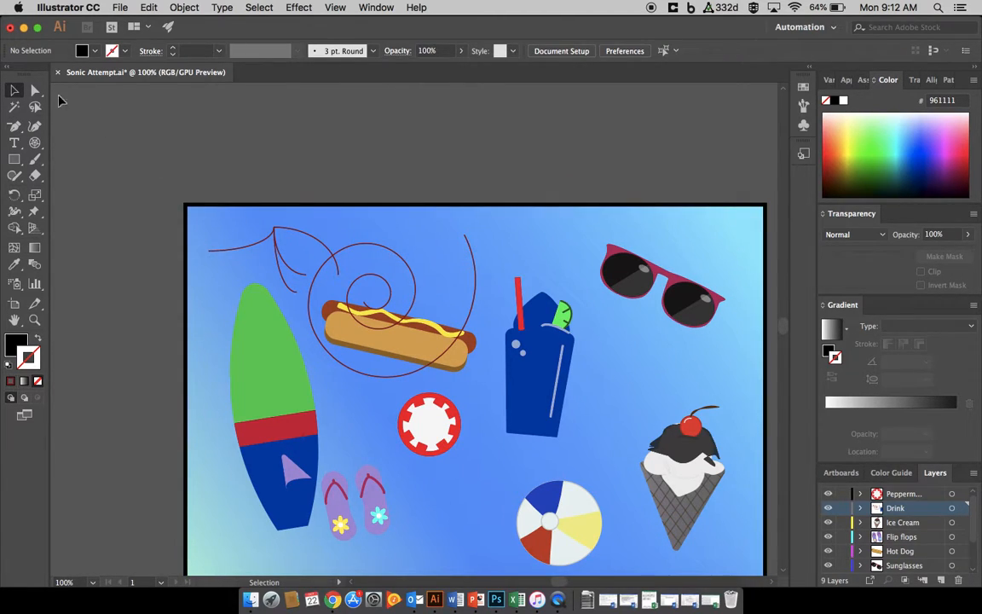
Run placeholder text along the spiral around the hot dog with the Type on a Path tool.
left_click(15, 143)
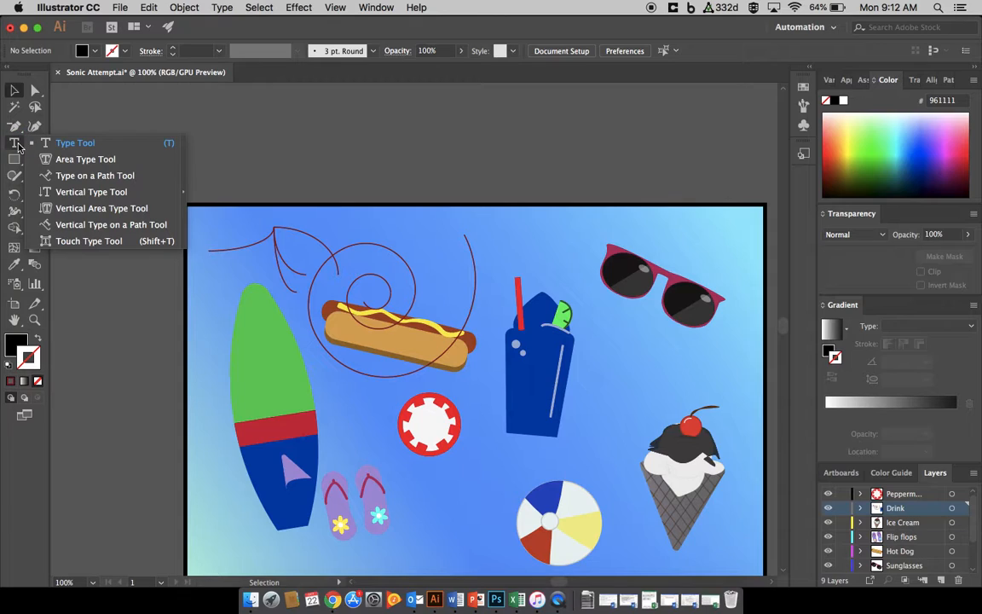
left_click(64, 181)
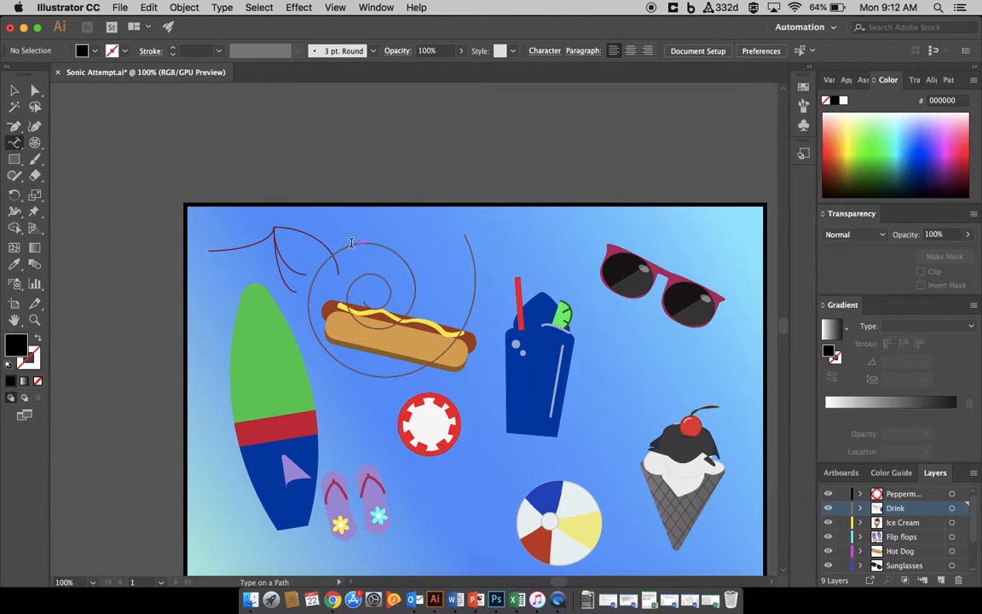
left_click(316, 273)
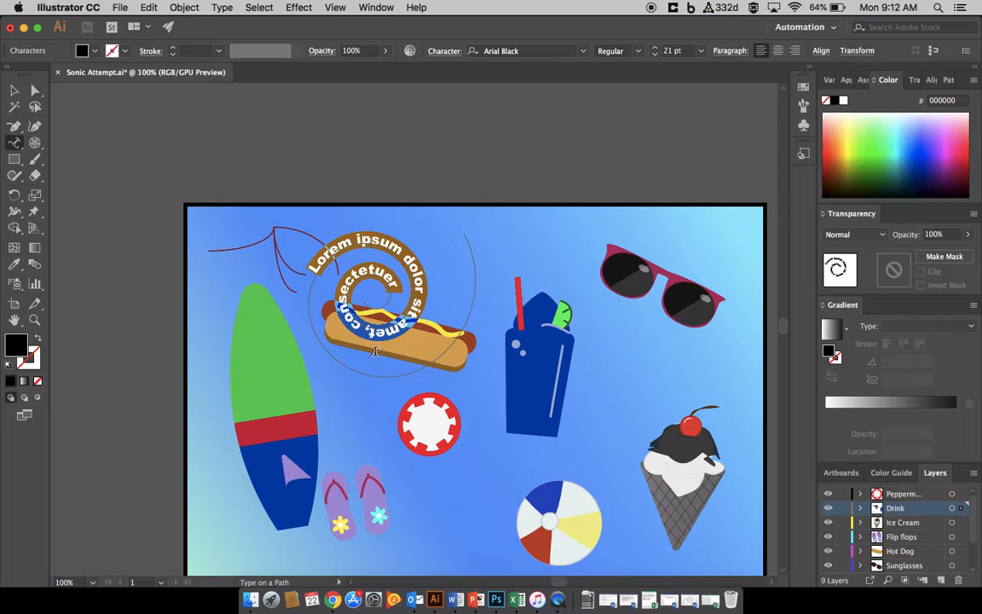
Place placeholder text along the two upper arcs beside the spiral, above the surfboard.
left_click(286, 229)
left_click(301, 237)
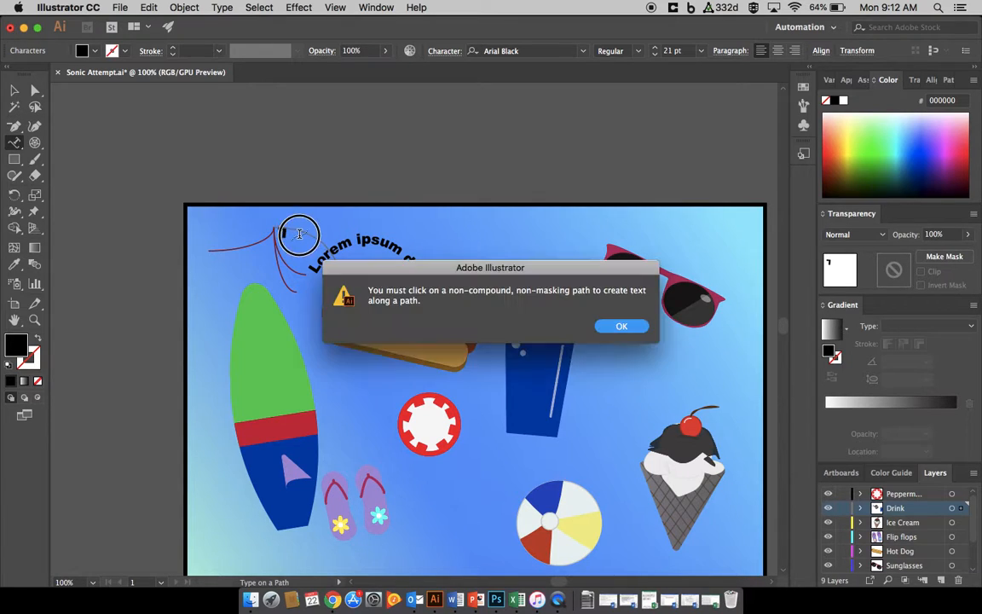
left_click(621, 327)
left_click(247, 237)
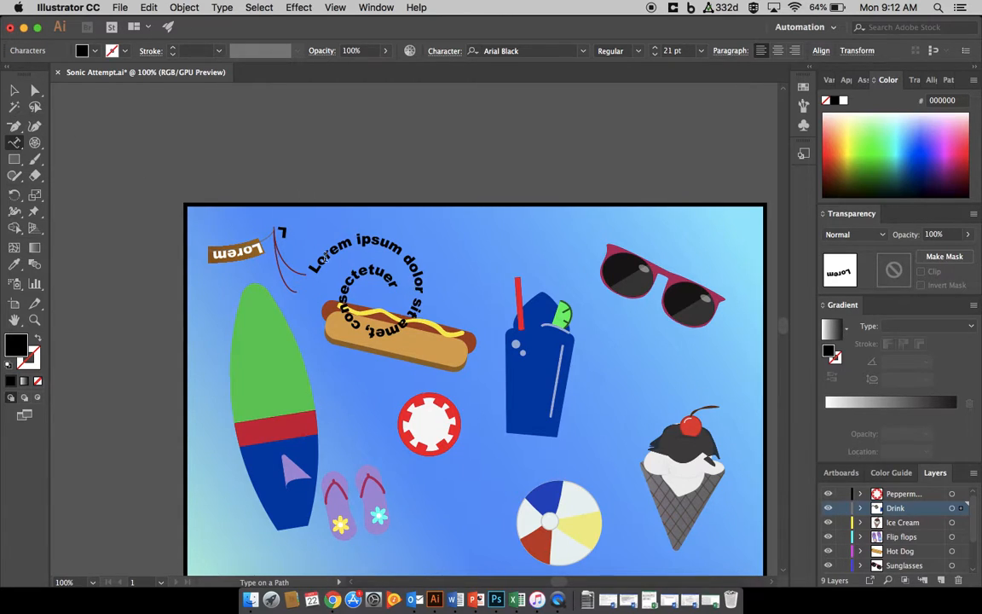
Paint several freehand black Paintbrush strokes above the drink, between the spiral text and the sunglasses.
left_click(36, 159)
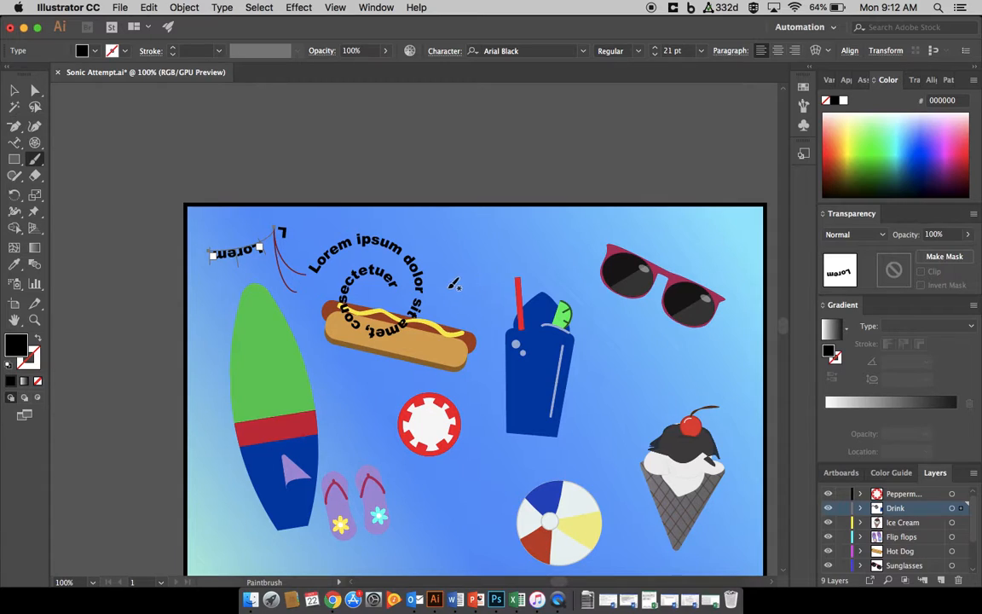
mouse_move(451, 290)
left_mouse_down()
mouse_move(447, 243)
mouse_move(477, 256)
mouse_move(465, 257)
mouse_move(533, 229)
left_mouse_up()
mouse_move(487, 262)
left_mouse_down()
mouse_move(474, 323)
mouse_move(488, 286)
mouse_move(502, 294)
mouse_move(504, 283)
mouse_move(444, 249)
mouse_move(489, 230)
mouse_move(515, 239)
mouse_move(517, 256)
mouse_move(557, 268)
mouse_move(563, 256)
mouse_move(513, 234)
mouse_move(513, 247)
mouse_move(512, 237)
mouse_move(540, 247)
mouse_move(548, 264)
mouse_move(531, 236)
mouse_move(550, 250)
left_mouse_up()
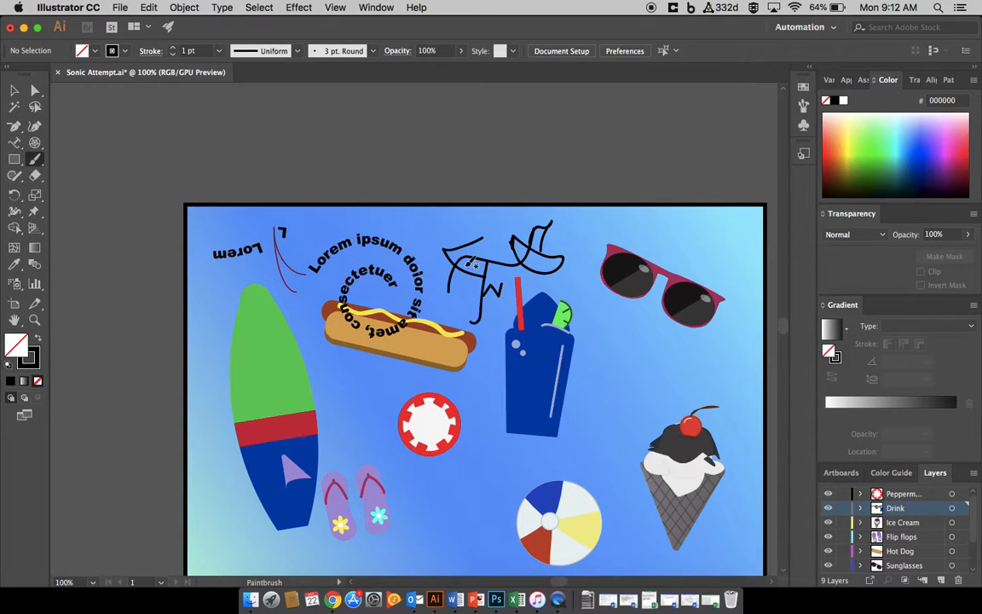
left_click_drag(483, 239, 491, 259)
Close the curved brush stroke beside the spiral text with the Pathfinder Unite shape mode.
left_click(14, 89)
left_click(457, 254)
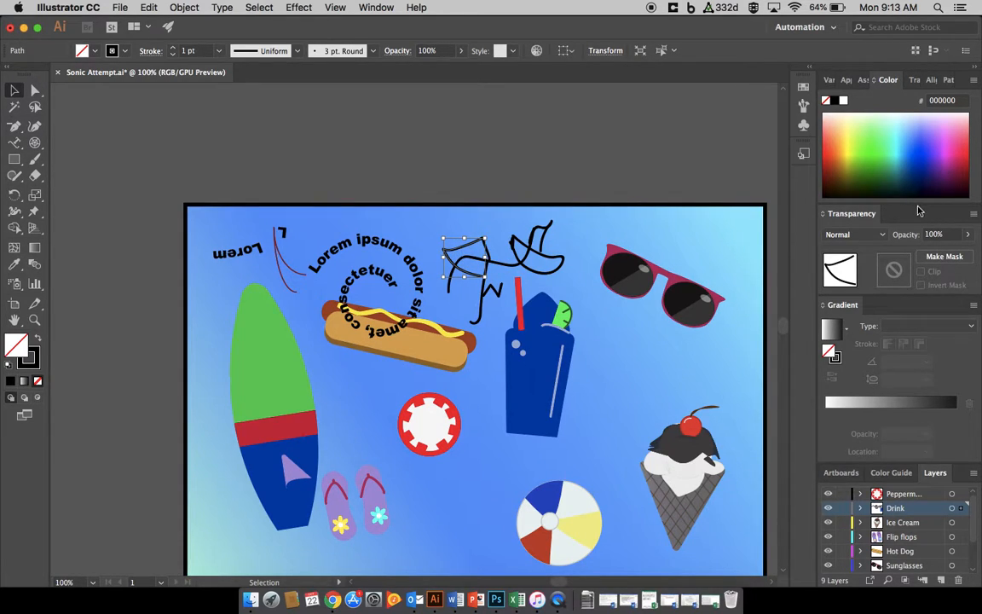
left_click(376, 7)
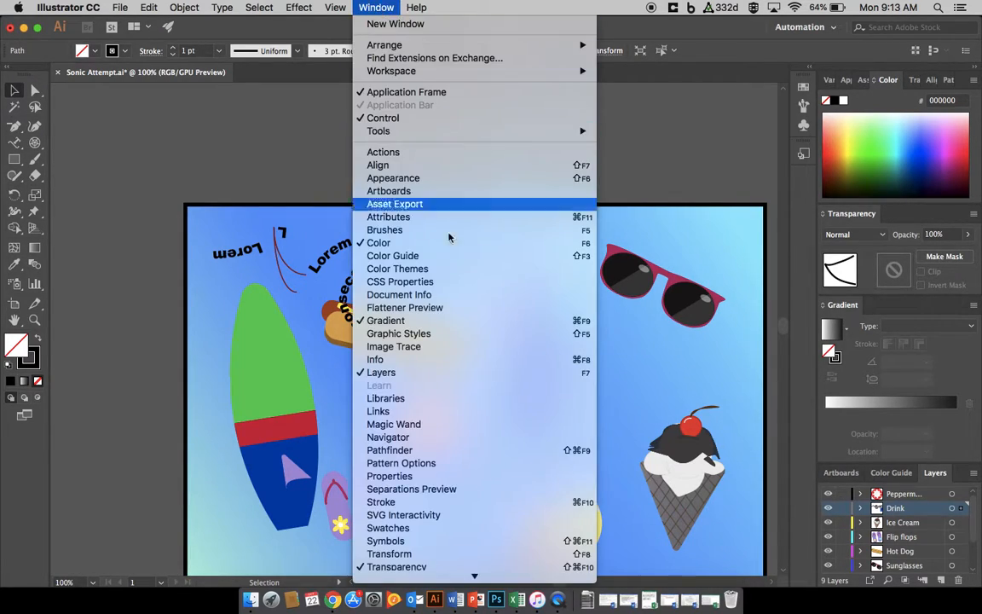
left_click(390, 450)
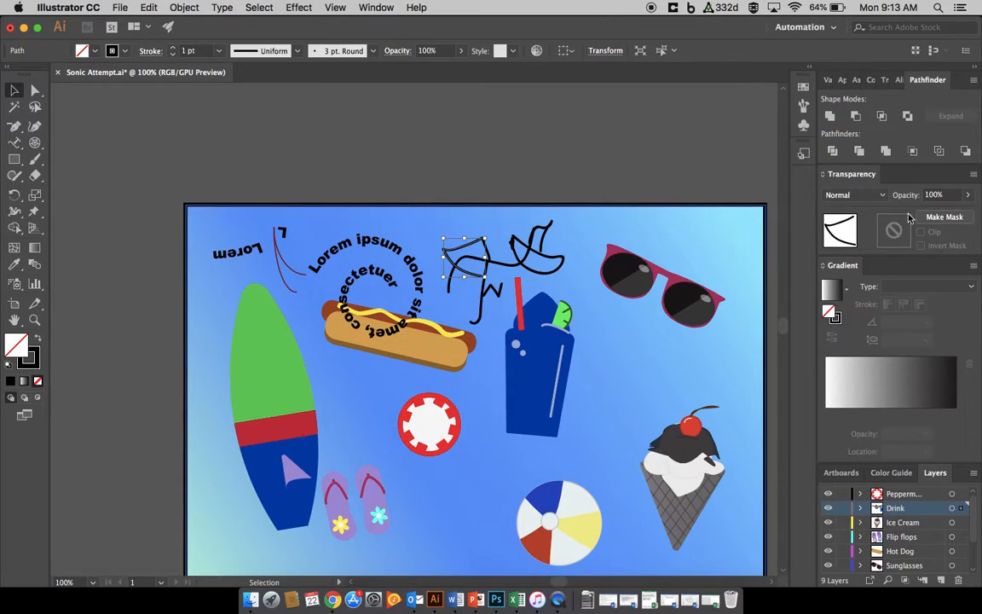
left_click(831, 116)
Give the closed brush shape beside the spiral text a white fill.
double_click(17, 345)
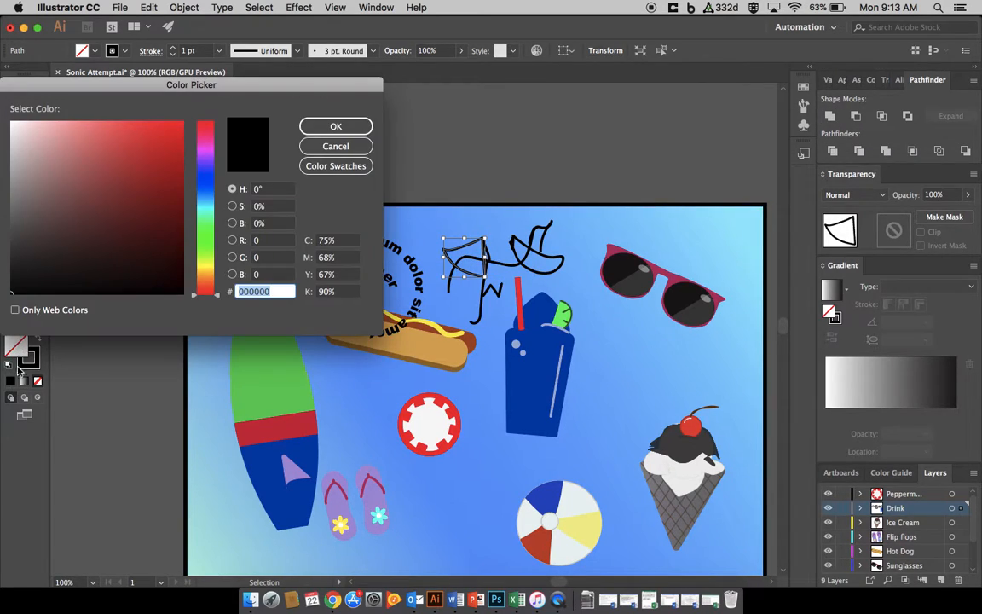
left_click(205, 175)
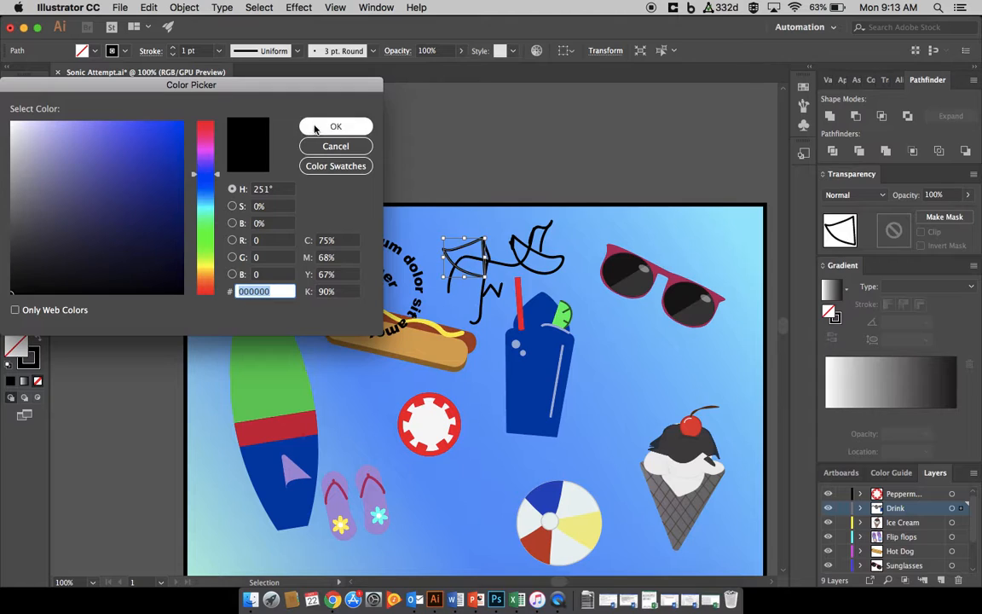
left_click(335, 126)
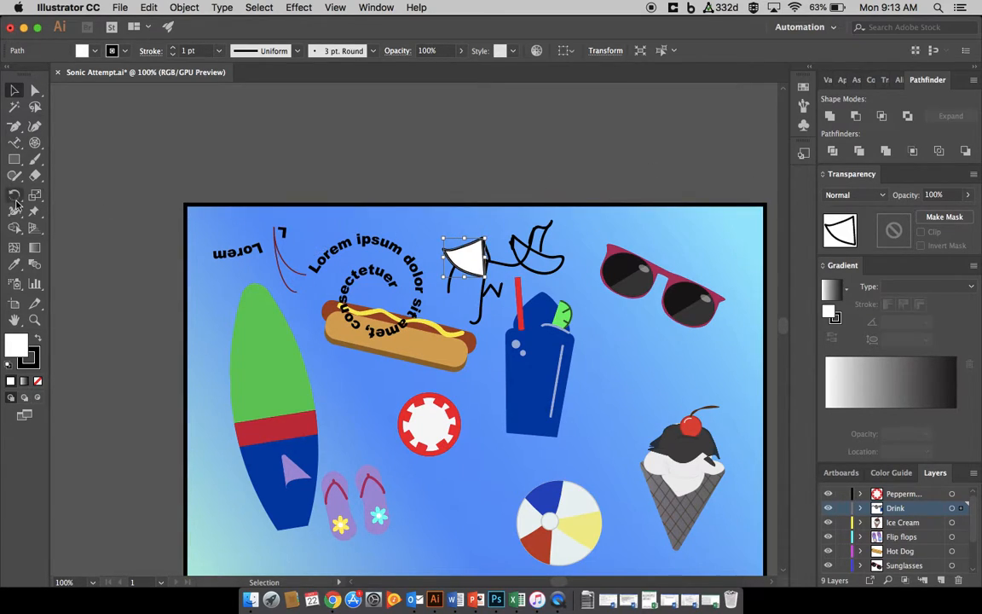
Apply the Blend tool to the peppermint, and undo the blend.
left_click(36, 266)
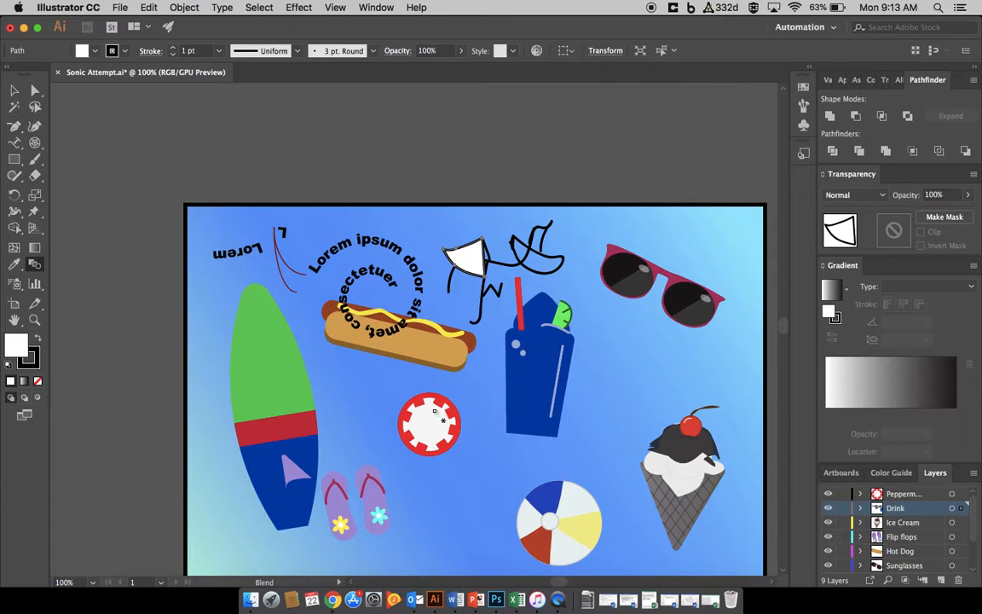
left_click(417, 405)
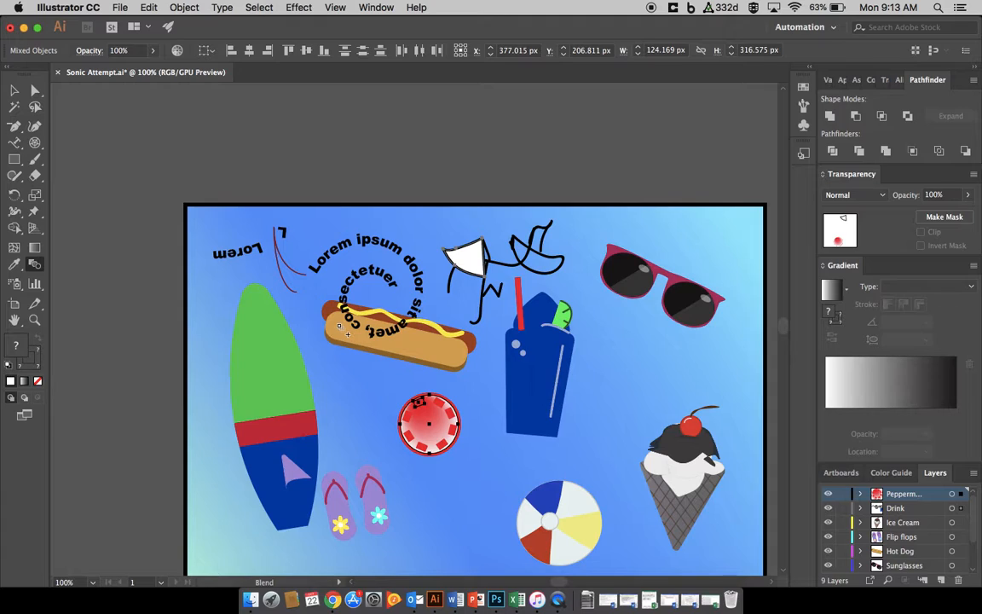
key("super+z")
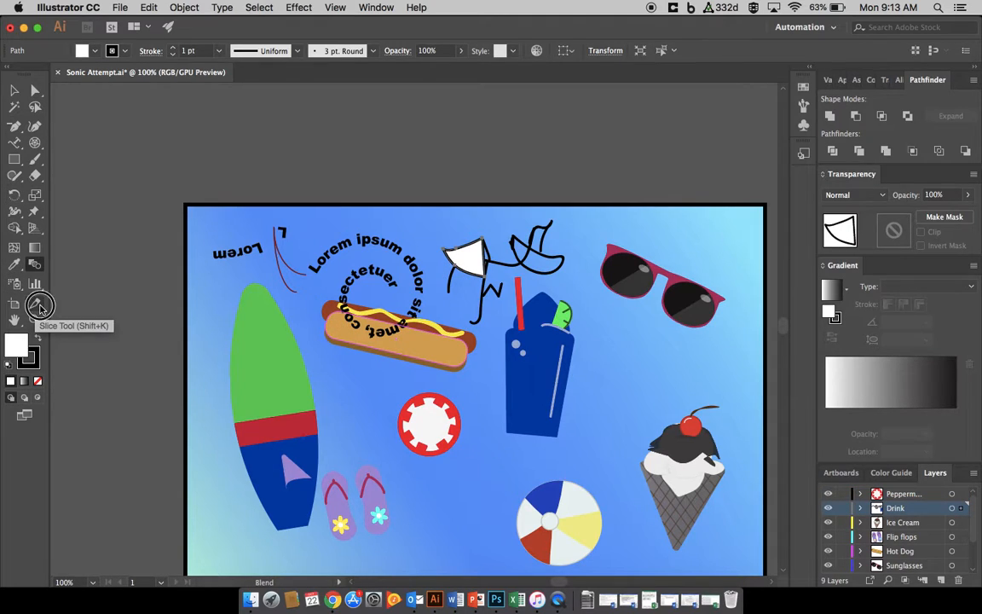
Draw a slice over the green upper part of the surfboard, and undo it.
left_click(39, 306)
left_click_drag(236, 304, 303, 352)
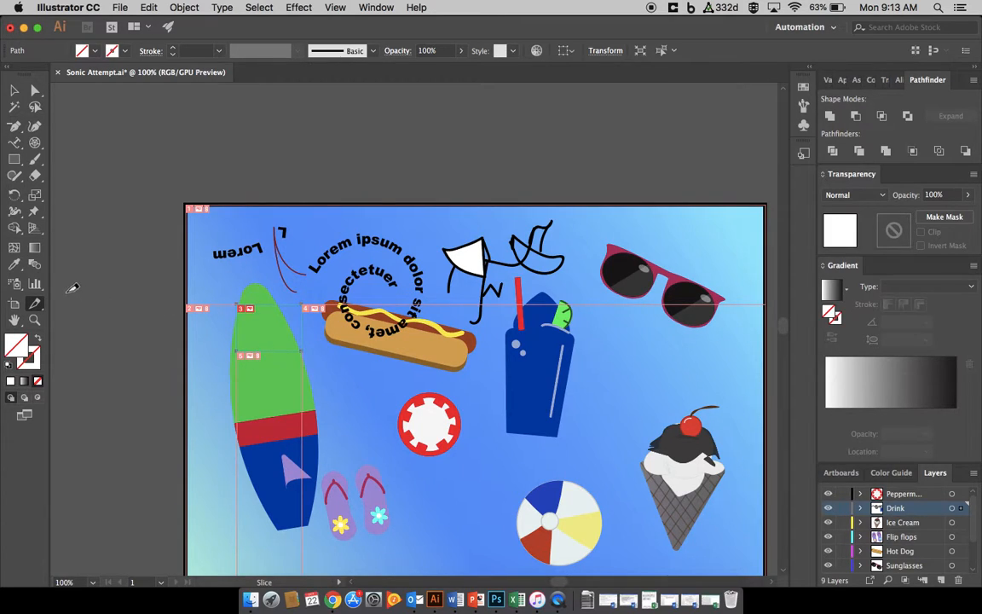
key("super+z")
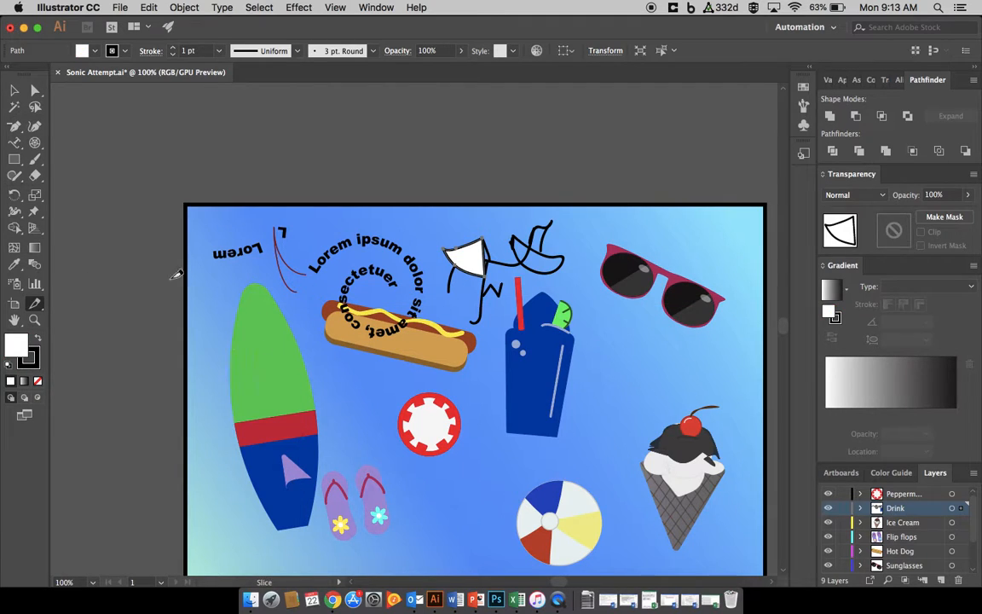
Try to spray symbols over the surfboard with the Symbol Sprayer tool.
left_click(15, 287)
left_click(260, 357)
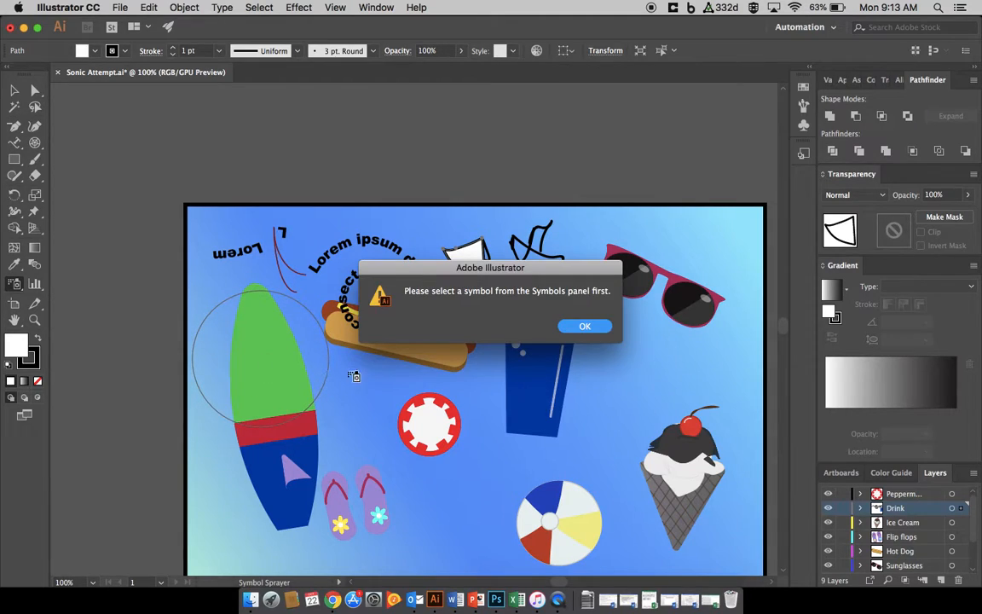
left_click(588, 324)
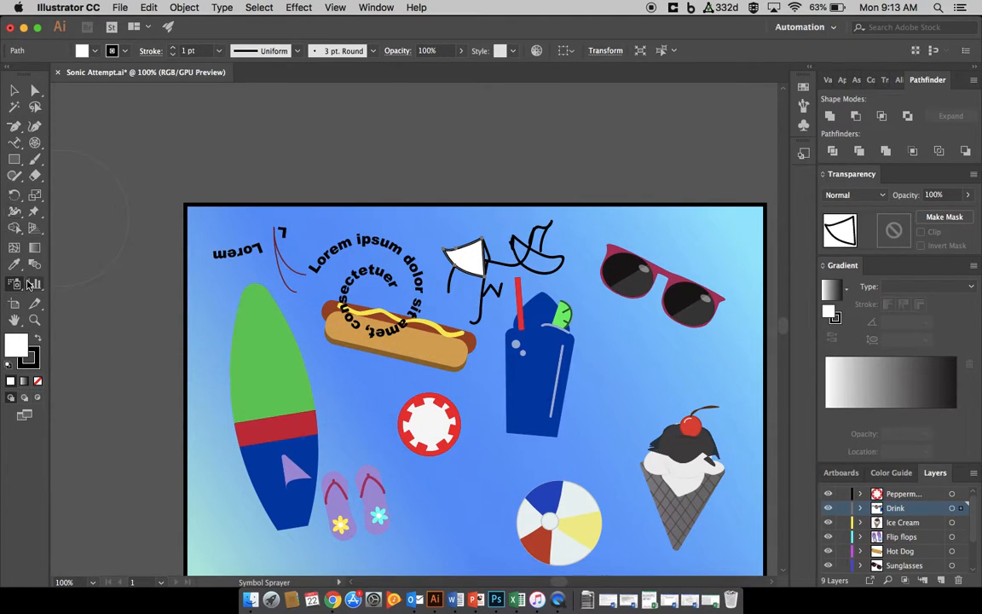
left_click(19, 216)
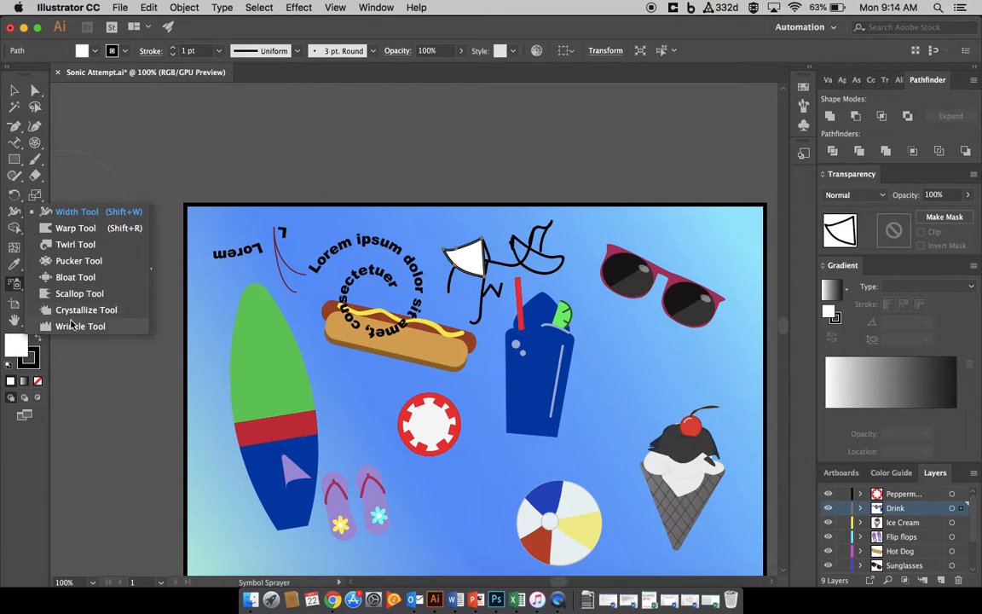
left_click(38, 195)
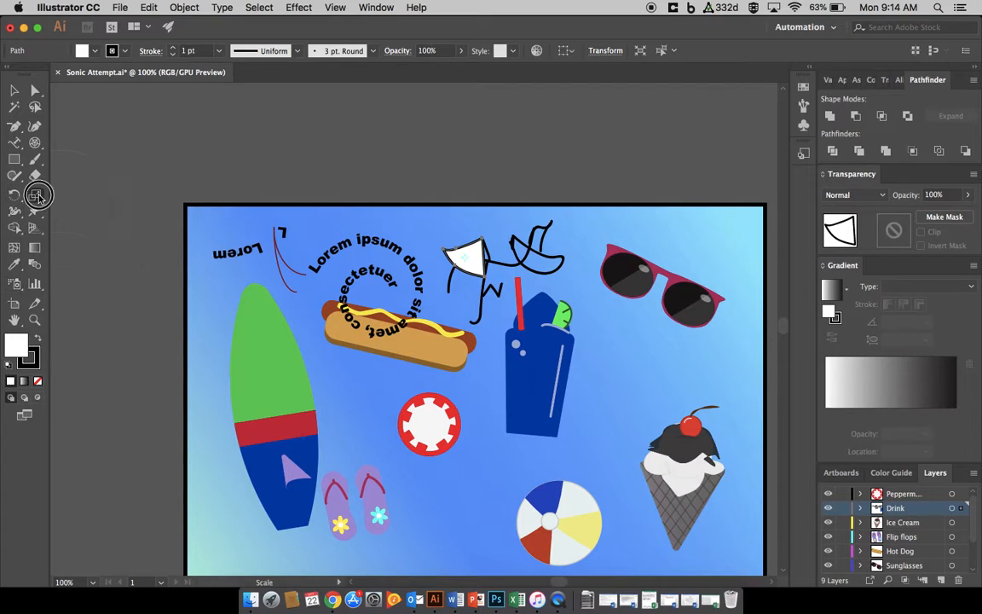
left_click(34, 195)
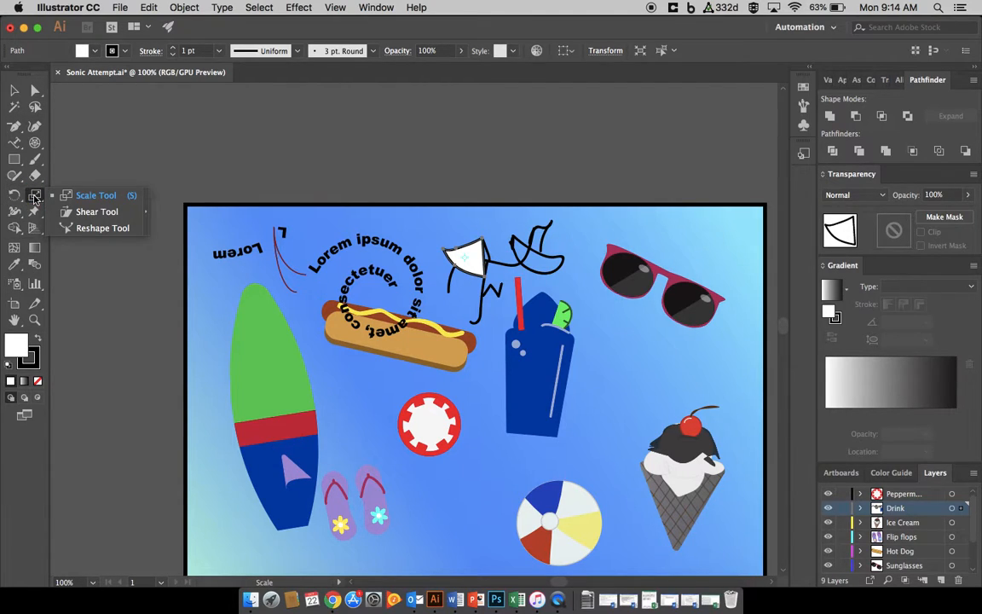
Reshape the white-filled brush shape with the Curvature tool, pulling its upper edge outward and its lower corner inward.
left_click(36, 175)
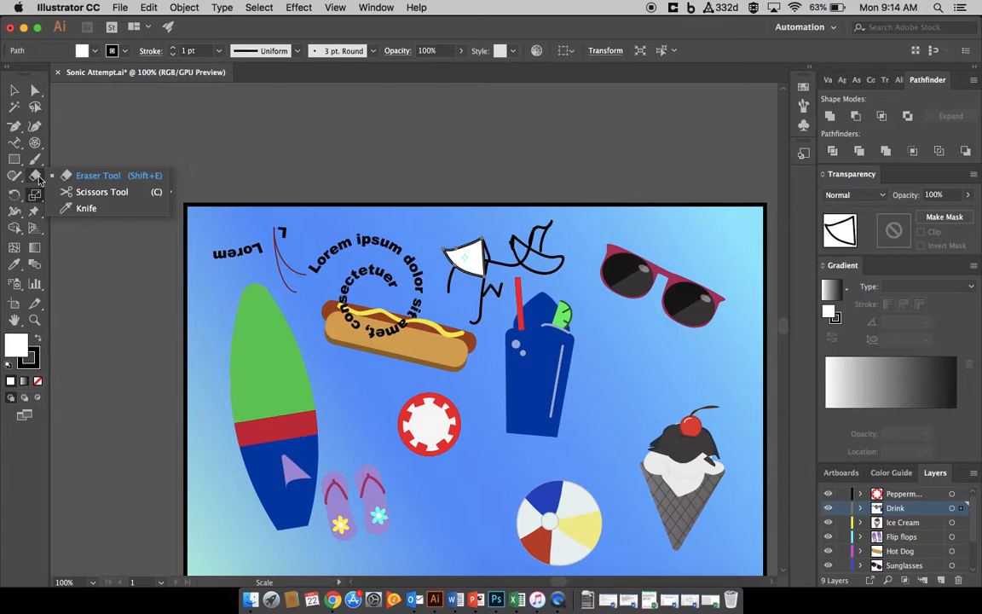
left_click(35, 125)
left_click(36, 125)
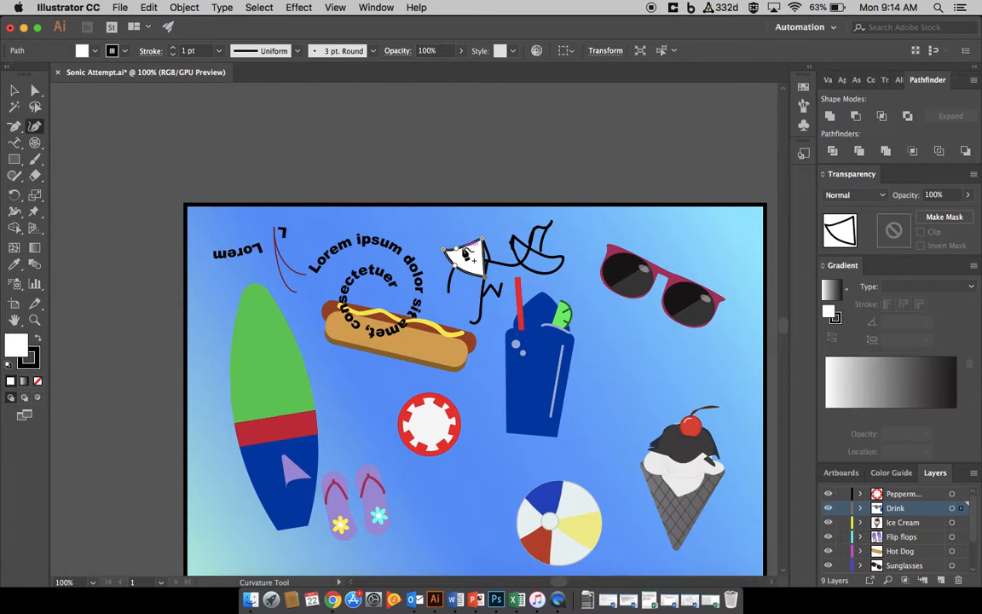
left_click_drag(449, 249, 449, 226)
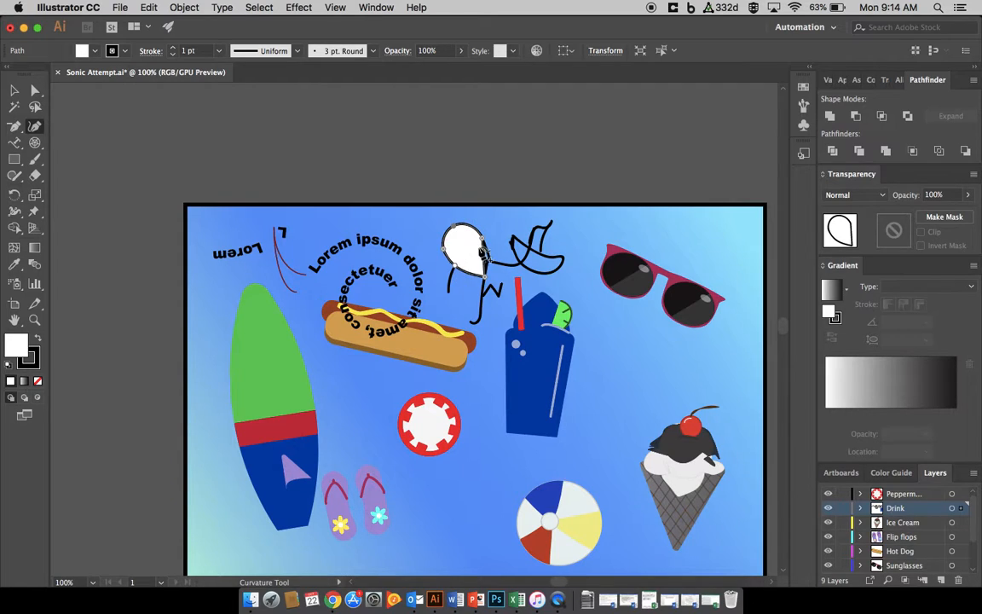
left_click_drag(482, 239, 502, 228)
left_click_drag(484, 276, 471, 241)
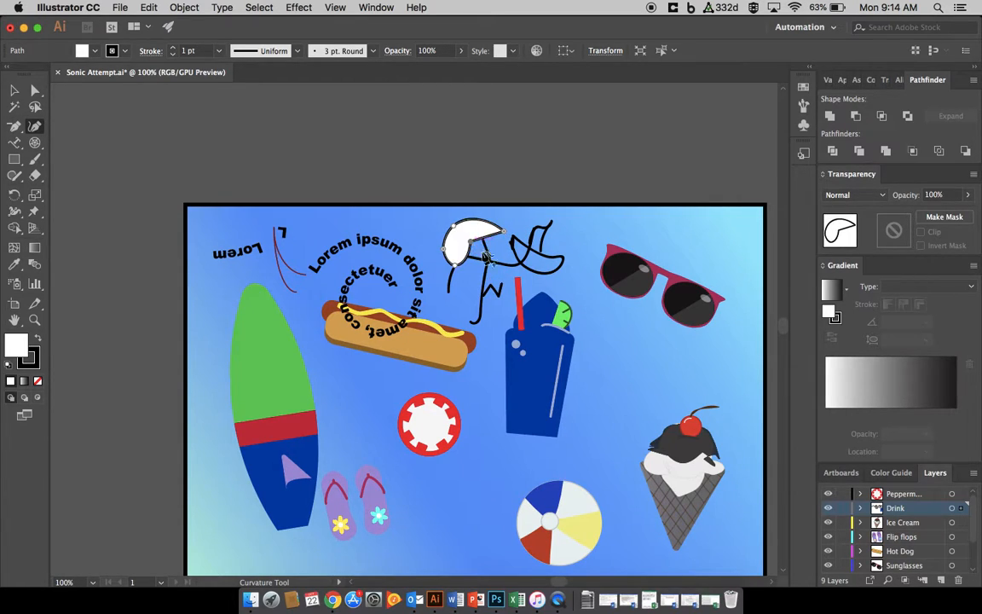
Bend the black brush stroke beside the white shape into a wavy line with the Curvature tool.
left_click(510, 267, "super")
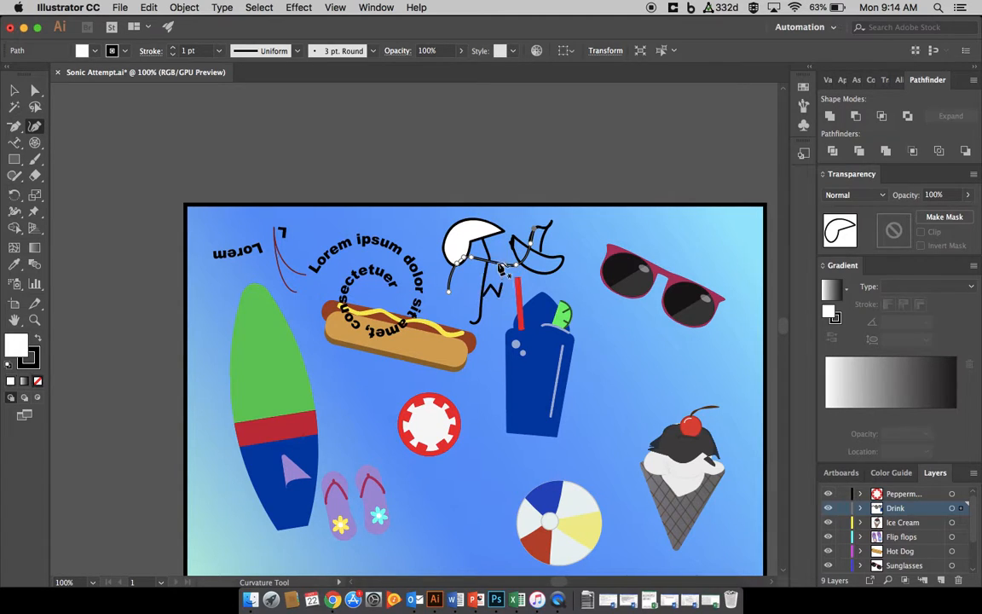
left_click(484, 259)
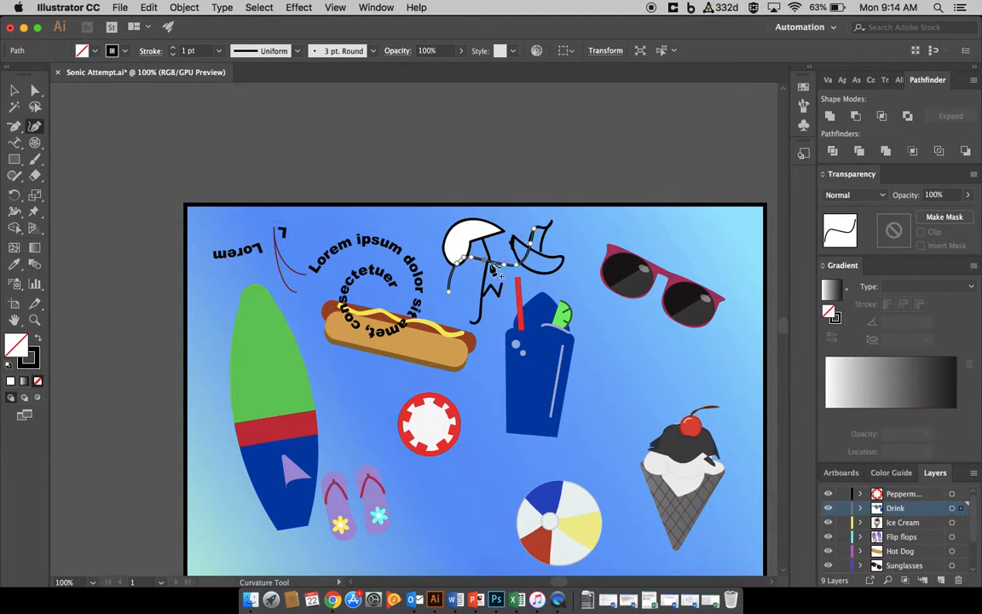
left_click_drag(483, 261, 502, 247)
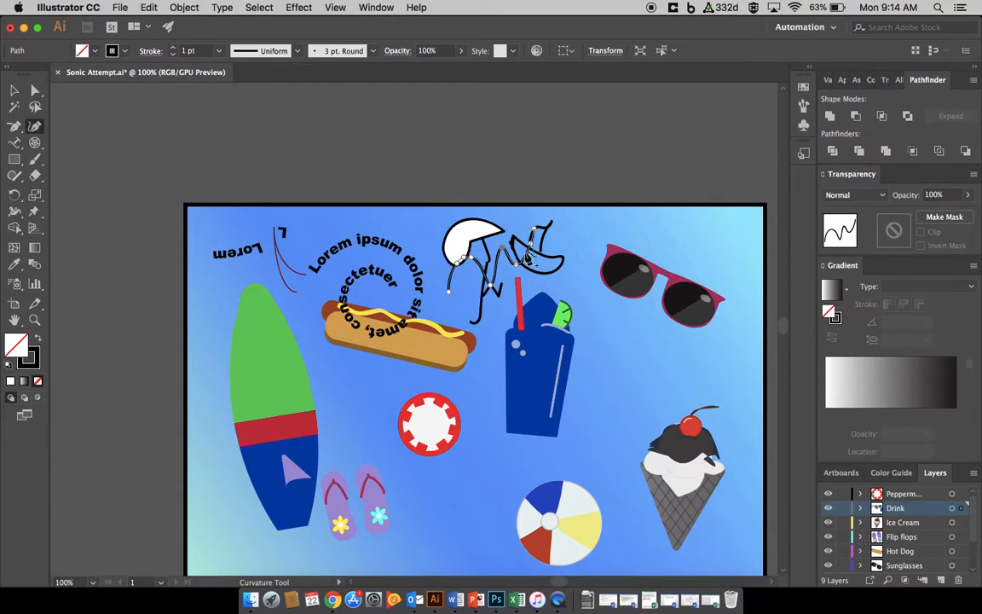
Draw an open path of crossing straight and curved segments over the beginning of the spiral text with the Pen tool.
left_click(14, 126)
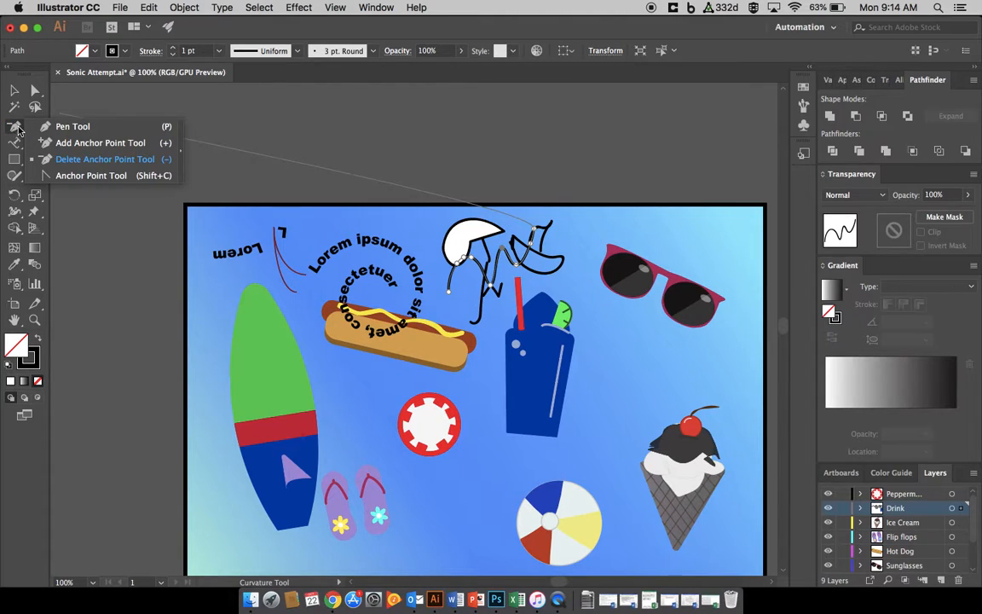
left_click(69, 126)
left_click_drag(261, 266, 338, 232)
left_click(222, 262, "super")
left_click(368, 261)
left_click(302, 280)
left_click(312, 315)
left_click_drag(337, 286, 341, 283)
left_click(322, 250)
left_click(362, 244)
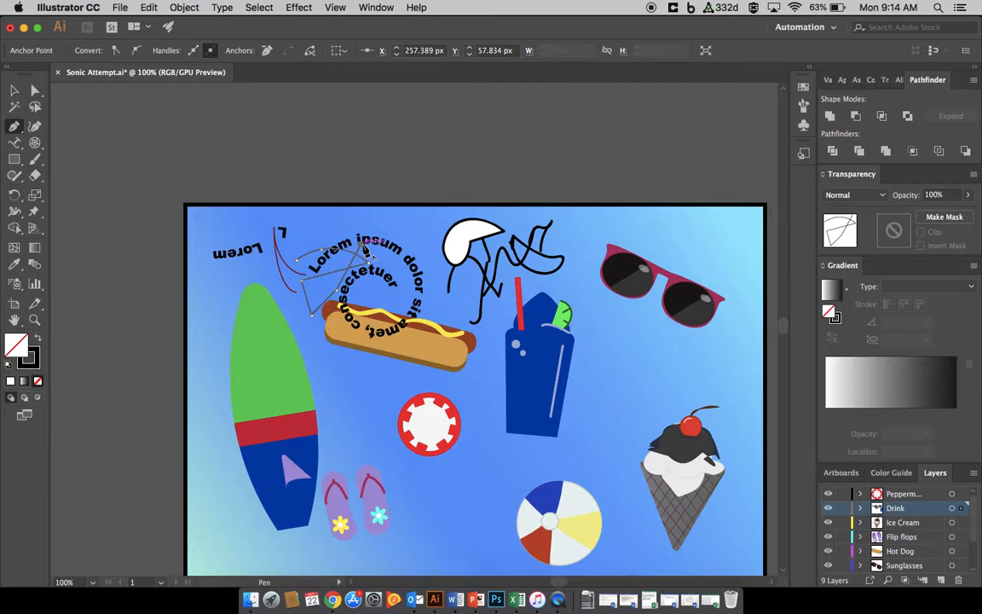
left_click_drag(376, 256, 324, 232)
key("v")
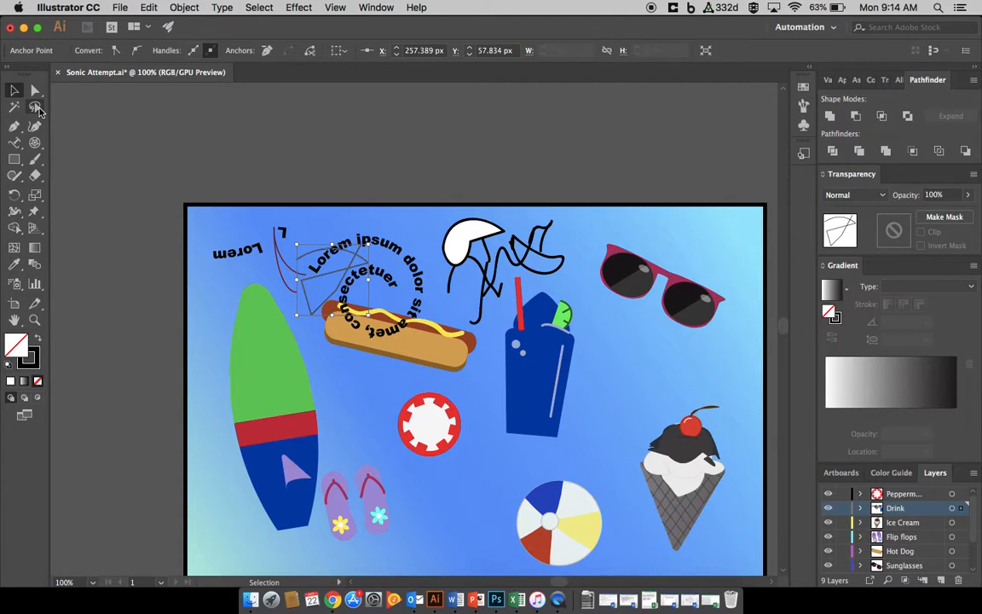
Switch to the Paintbrush tool.
left_click(37, 160)
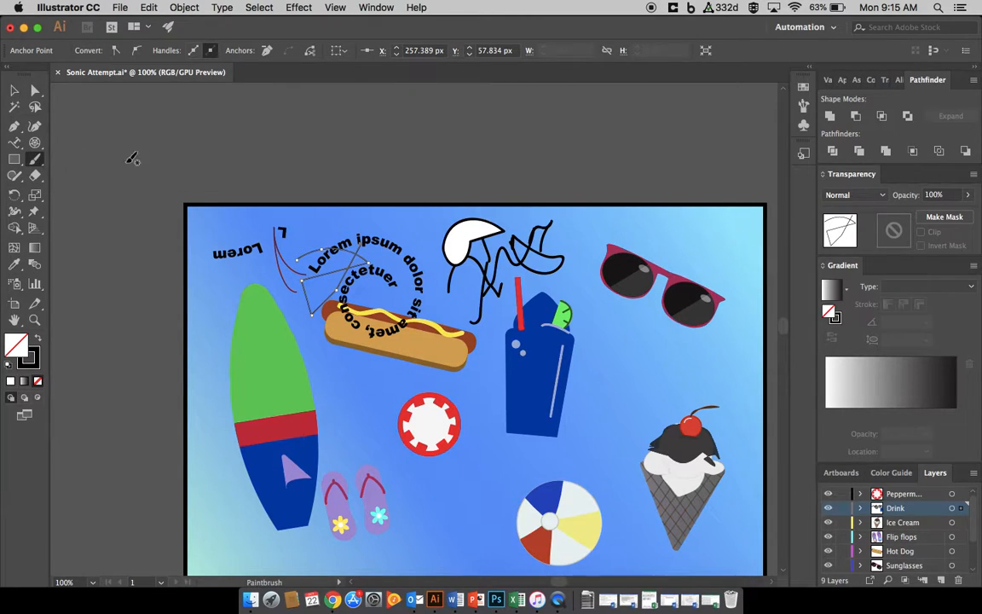